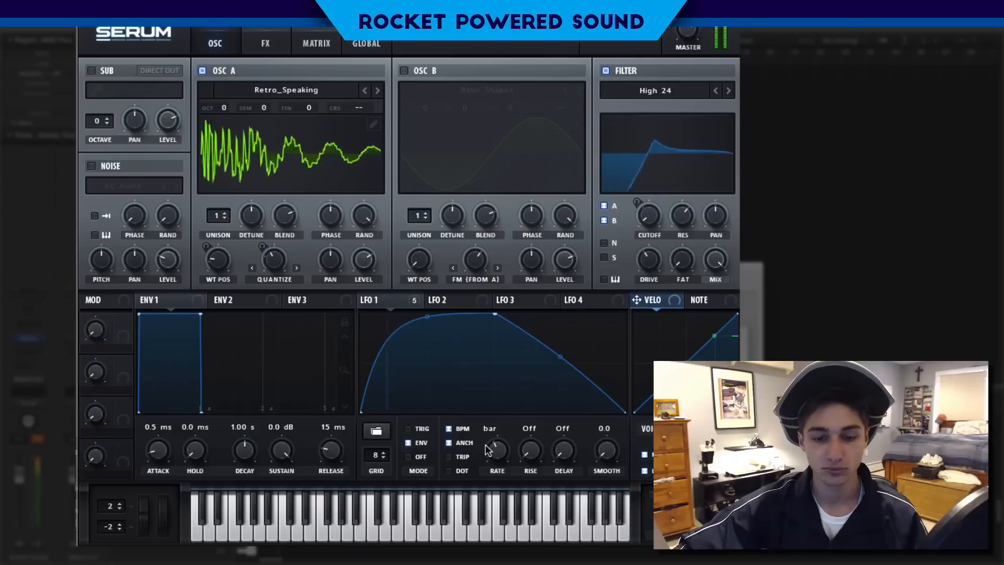
- Reset the current patch to the initialized default preset
{"action": "left_click_drag", "start_coordinate": [490, 448], "coordinate": [497, 445]}
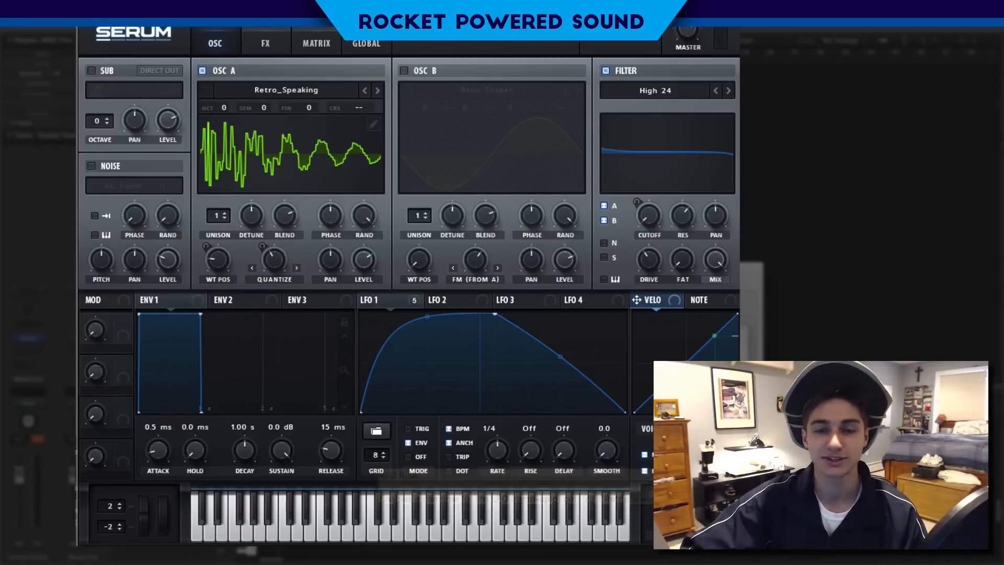
{"action": "left_click", "coordinate": [653, 33]}
{"action": "left_click", "coordinate": [667, 85]}
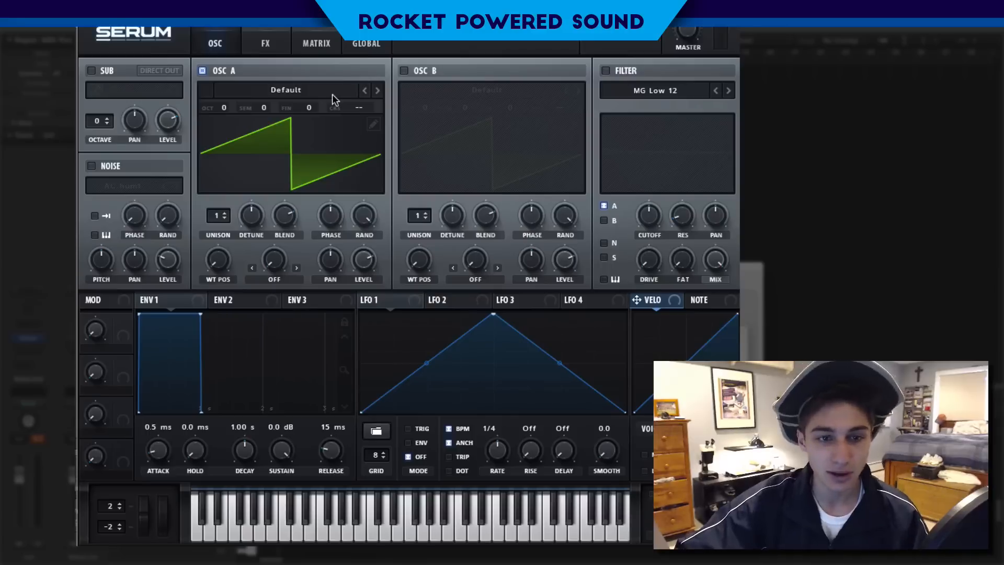
- Load the Retro_Speaking wavetable from the Vowel category into oscillator A
{"action": "left_click", "coordinate": [314, 83]}
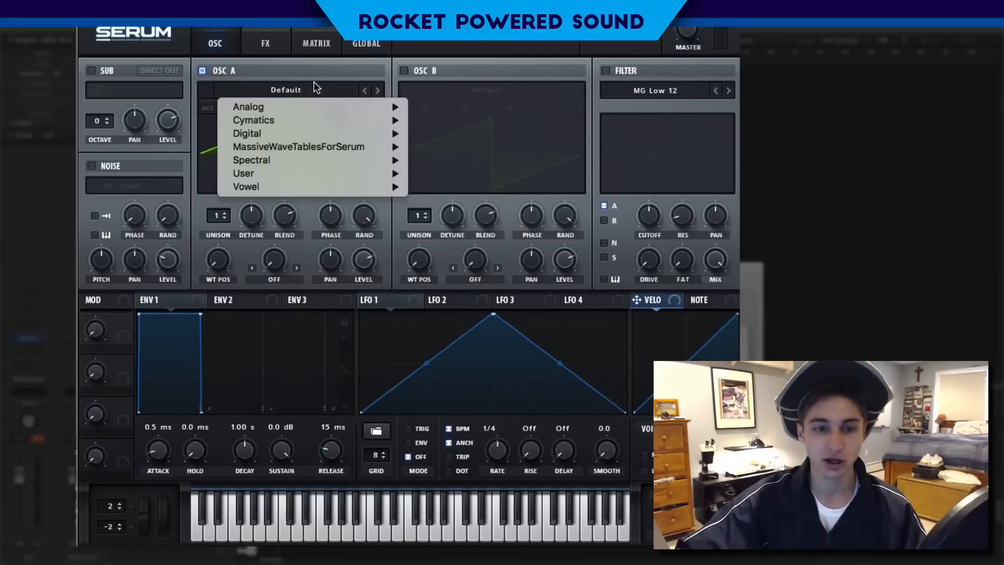
{"action": "mouse_move", "coordinate": [275, 171]}
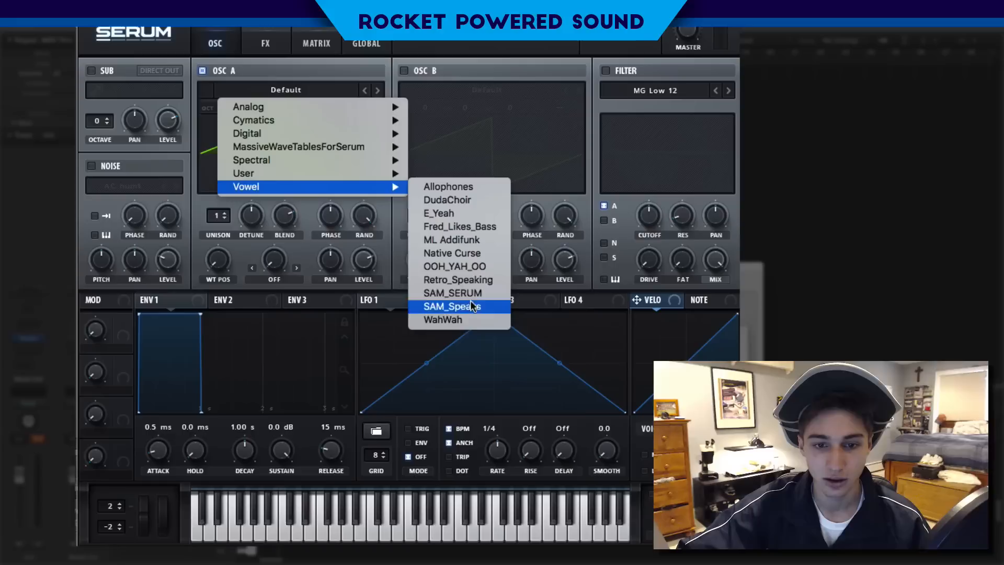
{"action": "left_click", "coordinate": [473, 280]}
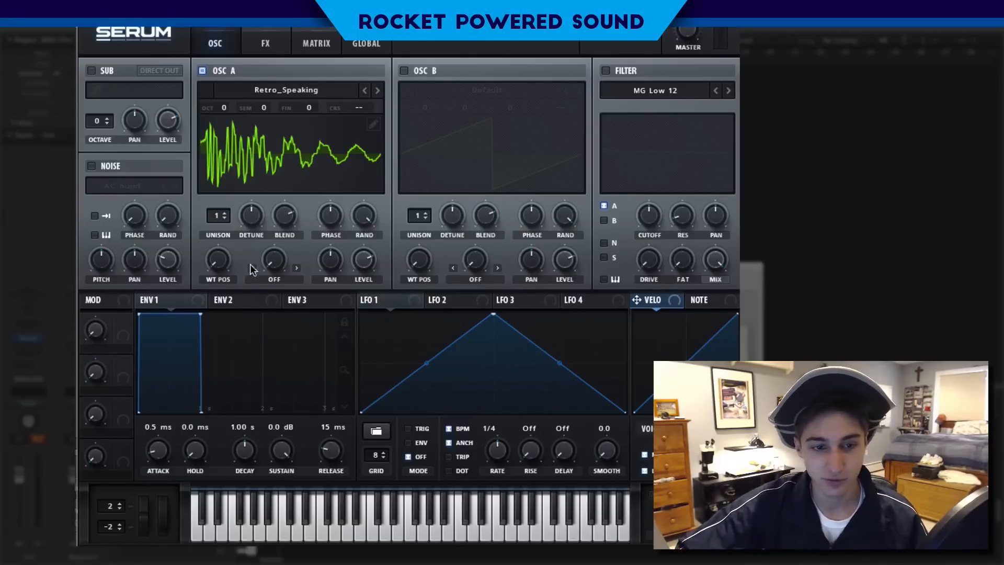
- Sweep oscillator A's wavetable position through its range and settle it at a low setting
{"action": "left_click_drag", "start_coordinate": [223, 259], "coordinate": [230, 198]}
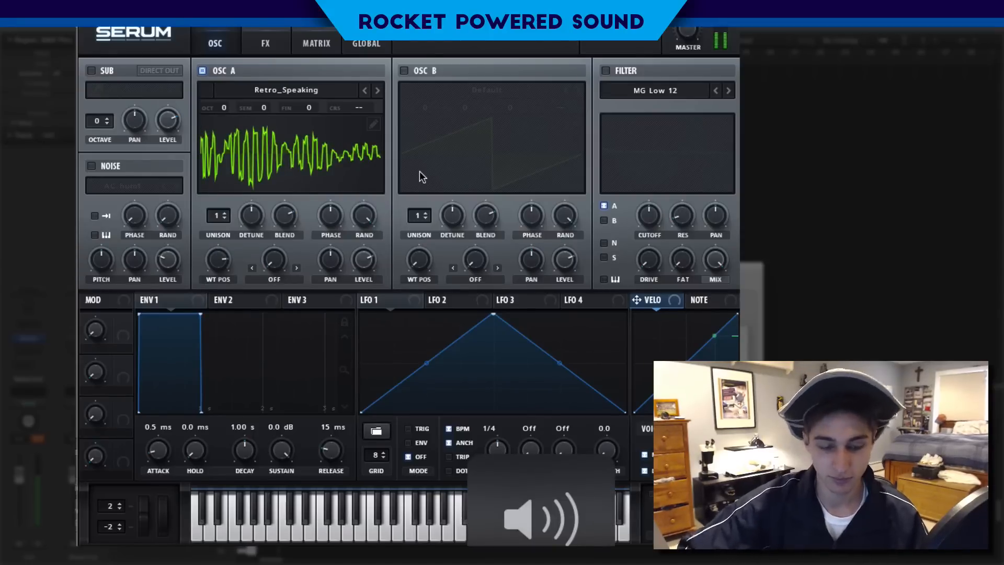
{"action": "left_click_drag", "start_coordinate": [217, 256], "coordinate": [226, 277]}
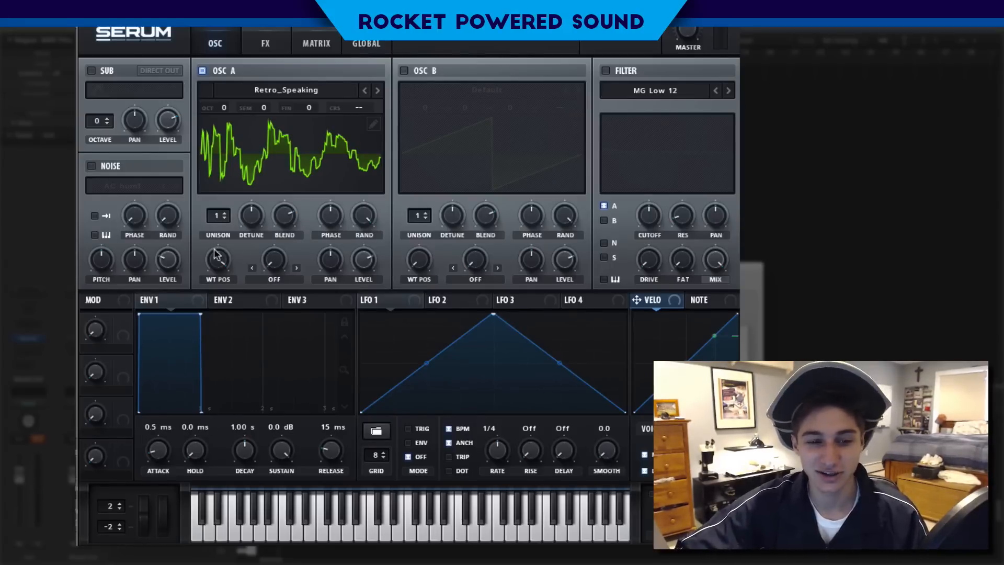
{"action": "mouse_move", "coordinate": [211, 258]}
{"action": "left_mouse_down"}
{"action": "mouse_move", "coordinate": [212, 269]}
{"action": "mouse_move", "coordinate": [212, 258]}
{"action": "left_mouse_up"}
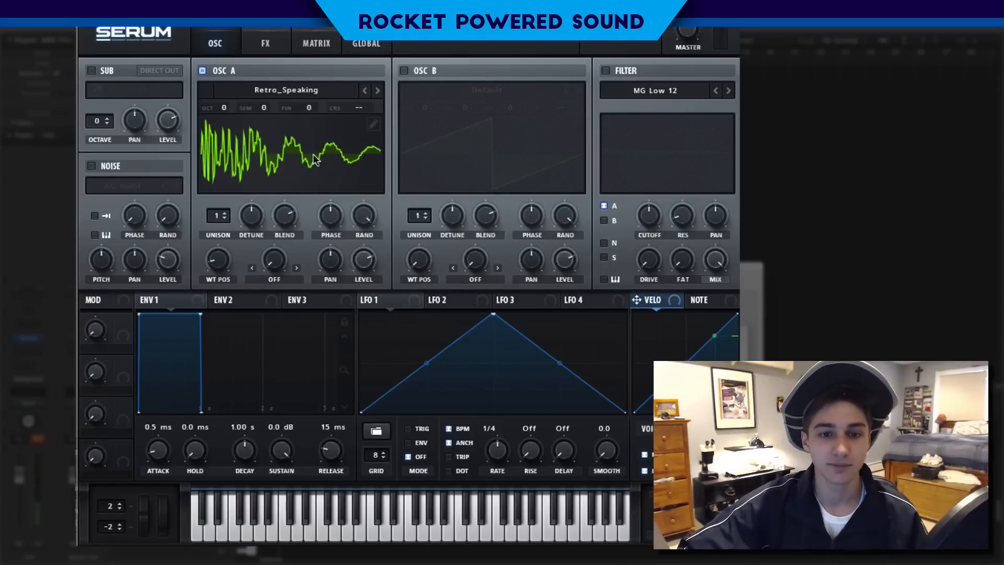
{"action": "mouse_move", "coordinate": [377, 107]}
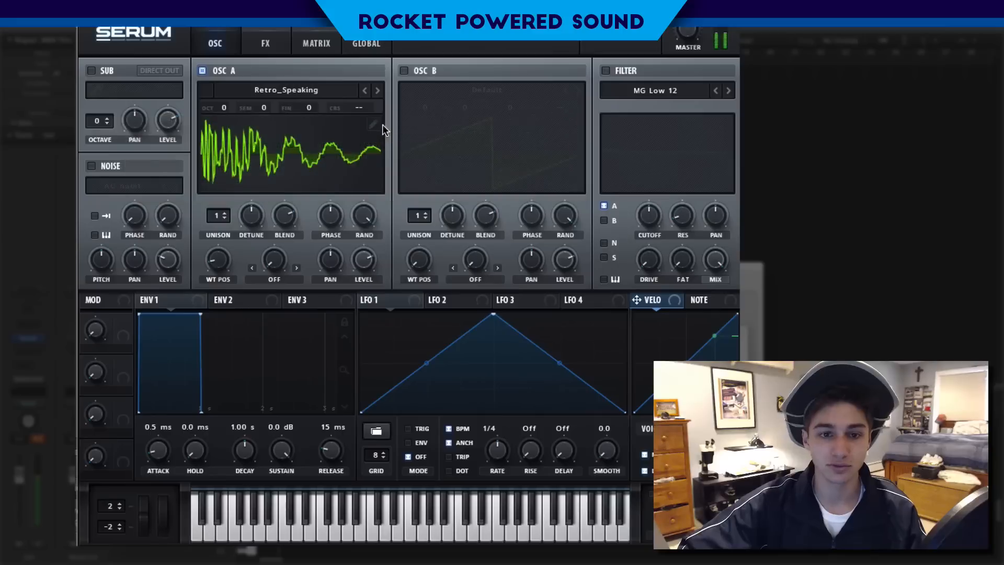
{"action": "mouse_move", "coordinate": [369, 109]}
{"action": "left_mouse_down"}
{"action": "mouse_move", "coordinate": [368, 135]}
{"action": "mouse_move", "coordinate": [369, 116]}
{"action": "mouse_move", "coordinate": [359, 133]}
{"action": "mouse_move", "coordinate": [367, 114]}
{"action": "left_mouse_up"}
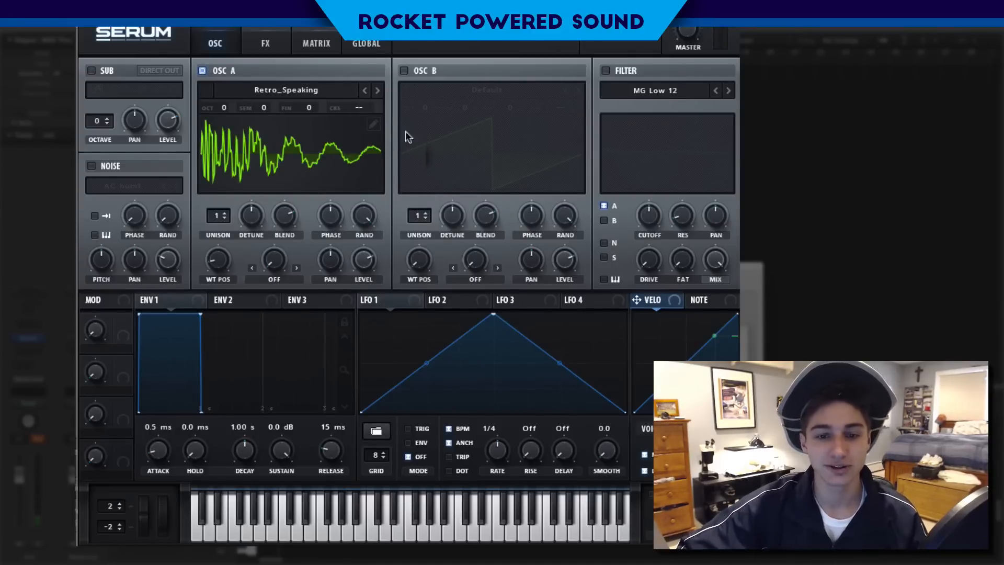
{"action": "left_click_drag", "start_coordinate": [359, 107], "coordinate": [360, 115]}
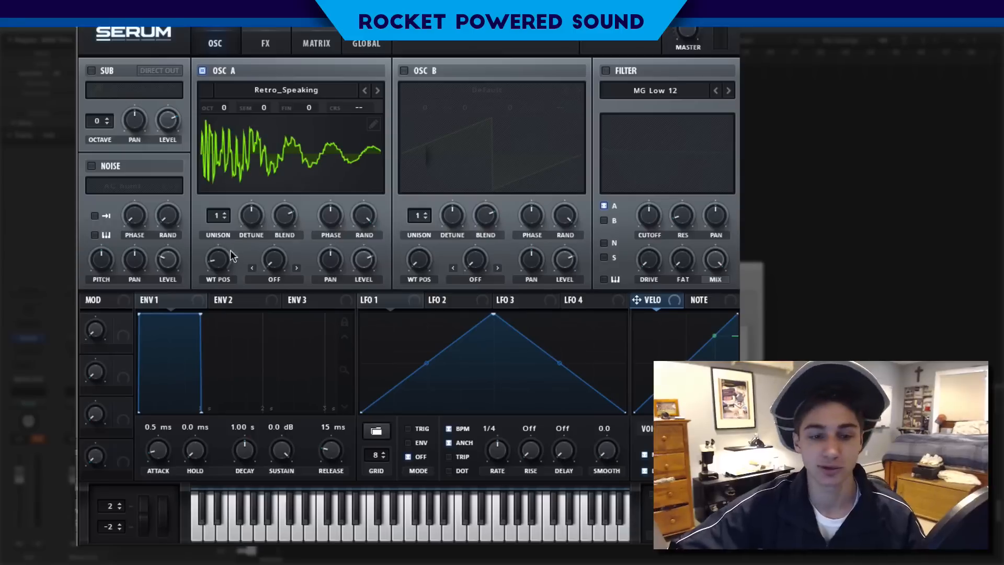
{"action": "left_click_drag", "start_coordinate": [231, 256], "coordinate": [228, 256]}
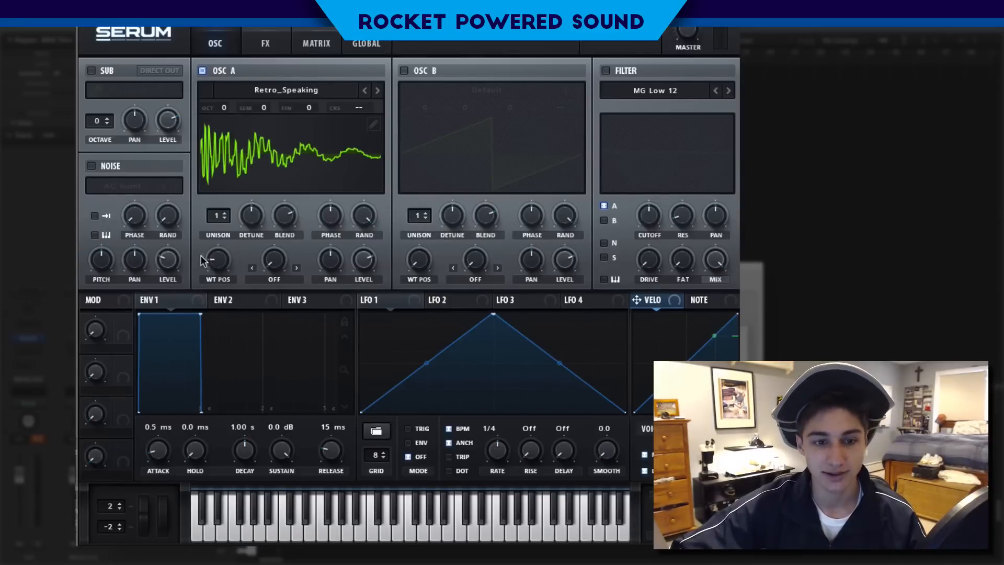
- Assign LFO 1 to oscillator A's wavetable position, using ENV mode and a curve with both slopes bowed upward
{"action": "left_click_drag", "start_coordinate": [364, 299], "coordinate": [221, 259]}
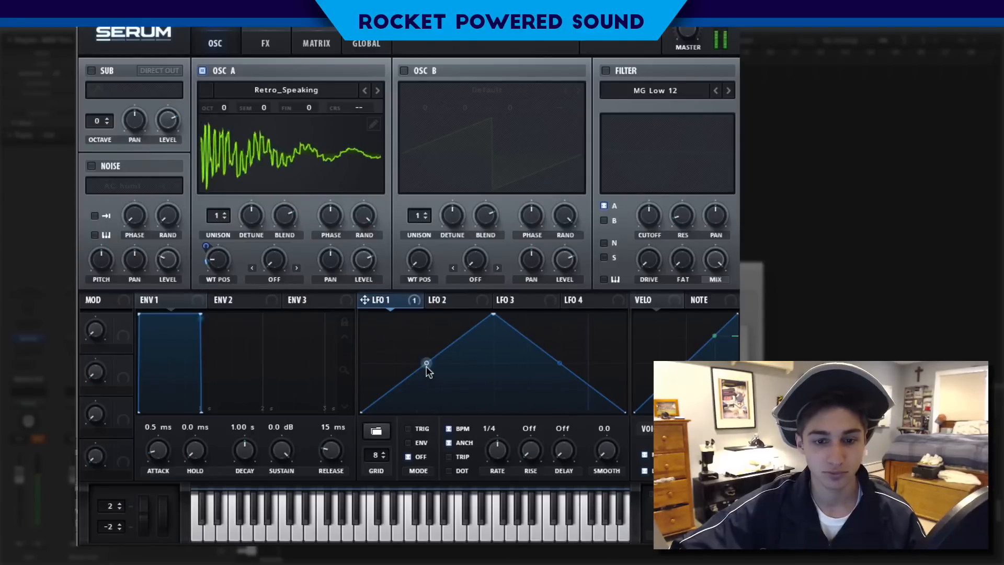
{"action": "left_click", "coordinate": [419, 429]}
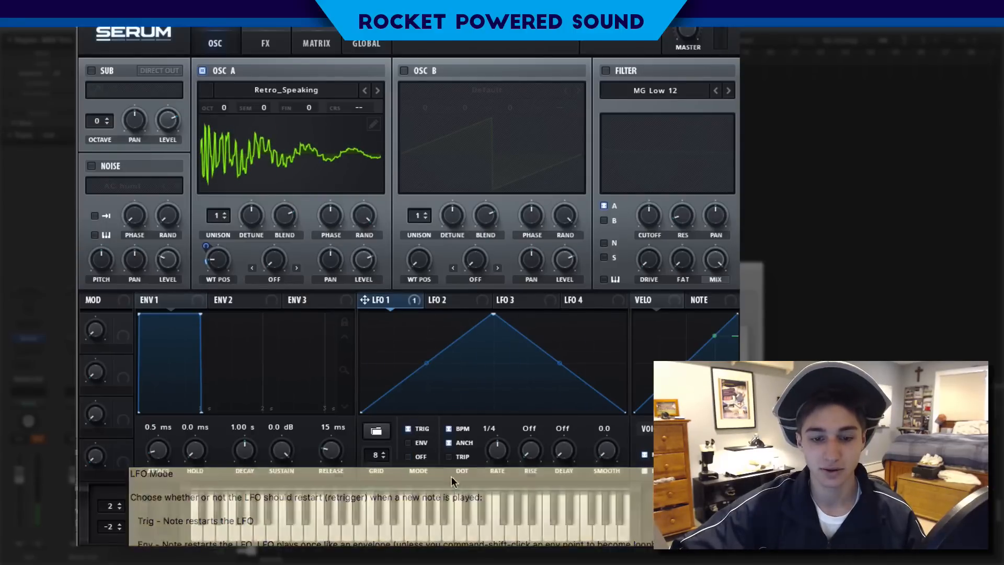
{"action": "left_click", "coordinate": [421, 443]}
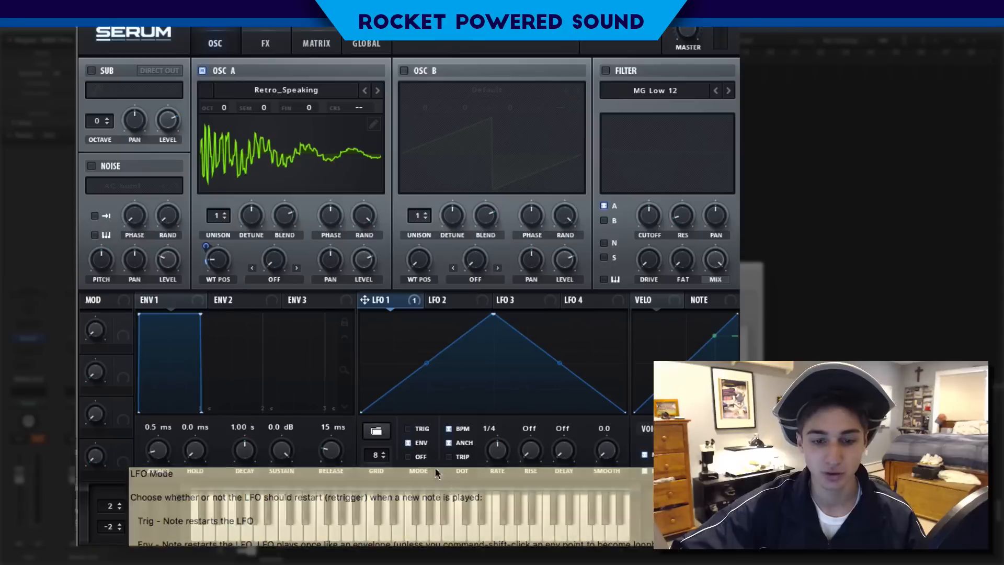
{"action": "left_click_drag", "start_coordinate": [427, 362], "coordinate": [418, 347]}
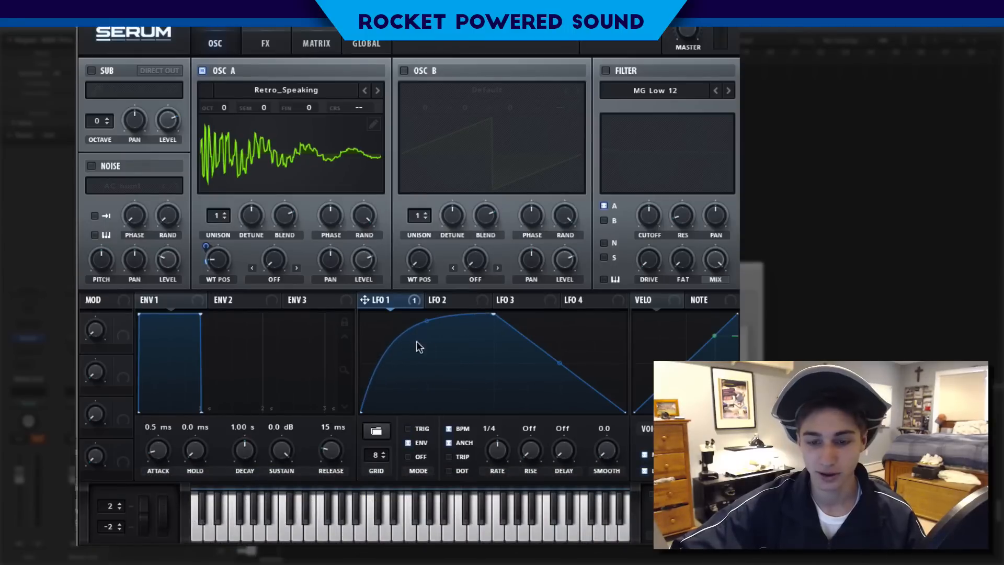
{"action": "left_click_drag", "start_coordinate": [560, 361], "coordinate": [560, 353]}
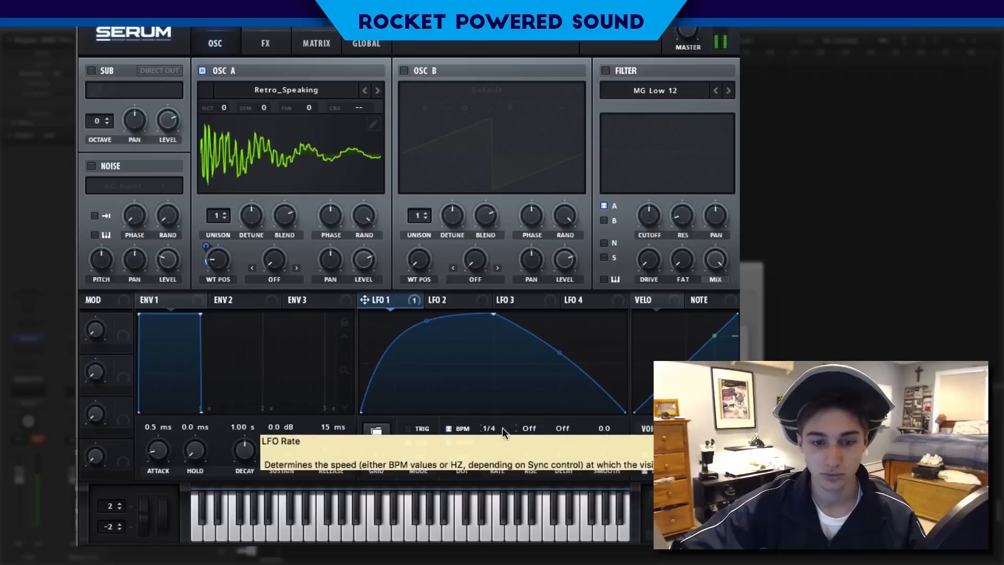
- Set oscillator A's warp mode to Quantize and raise the warp amount to a little under half
{"action": "left_click", "coordinate": [290, 281]}
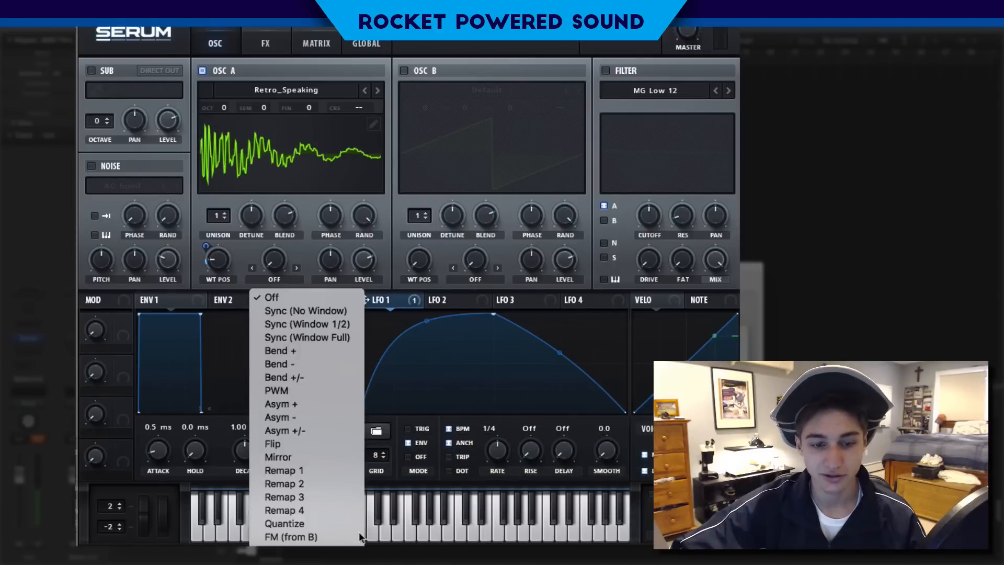
{"action": "left_click", "coordinate": [329, 524]}
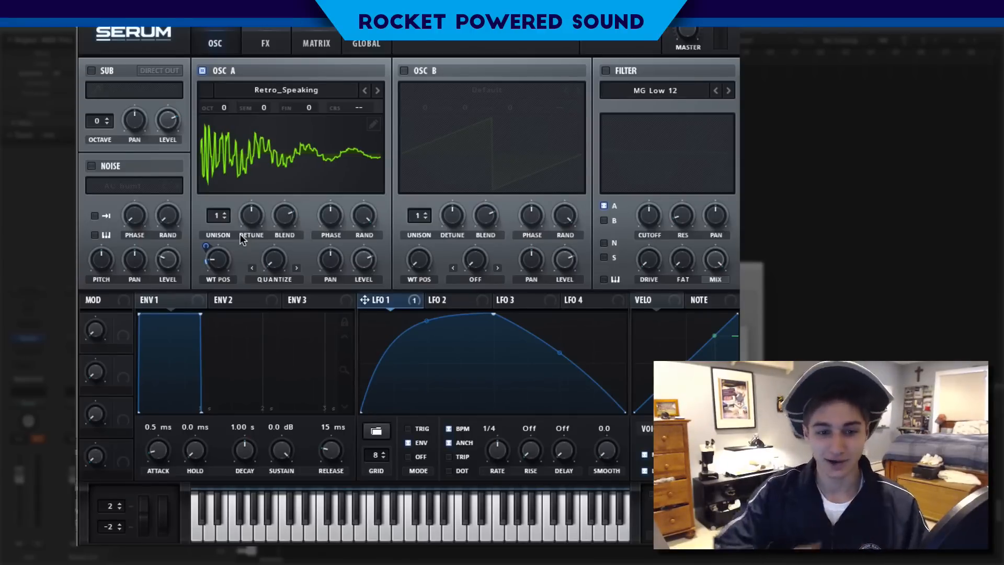
{"action": "left_click_drag", "start_coordinate": [289, 270], "coordinate": [291, 191]}
{"action": "left_click_drag", "start_coordinate": [278, 246], "coordinate": [276, 247]}
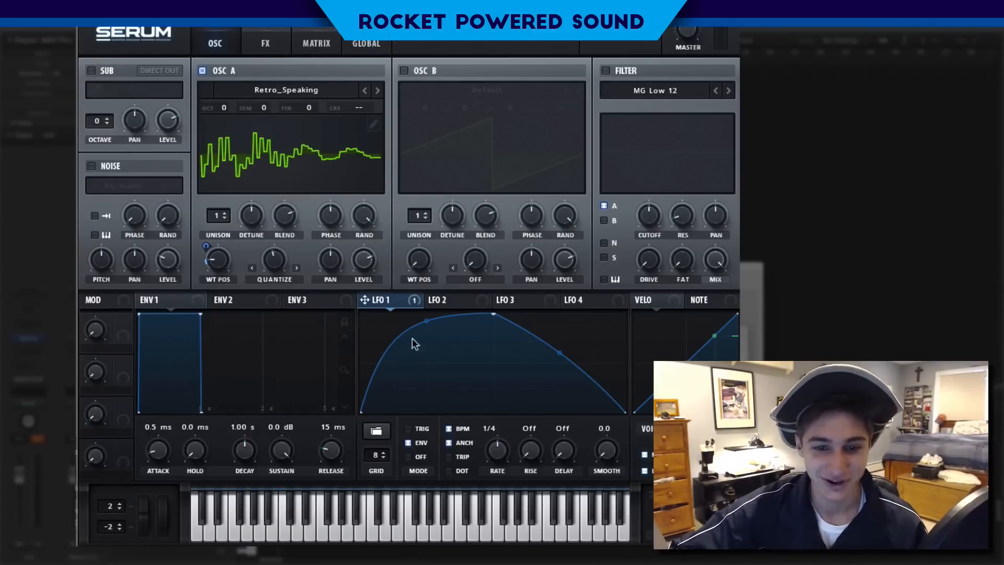
- Modulate oscillator A's warp amount with LFO 1 and reselect Quantize after comparing it with the warp mode off
{"action": "left_click_drag", "start_coordinate": [397, 300], "coordinate": [223, 271]}
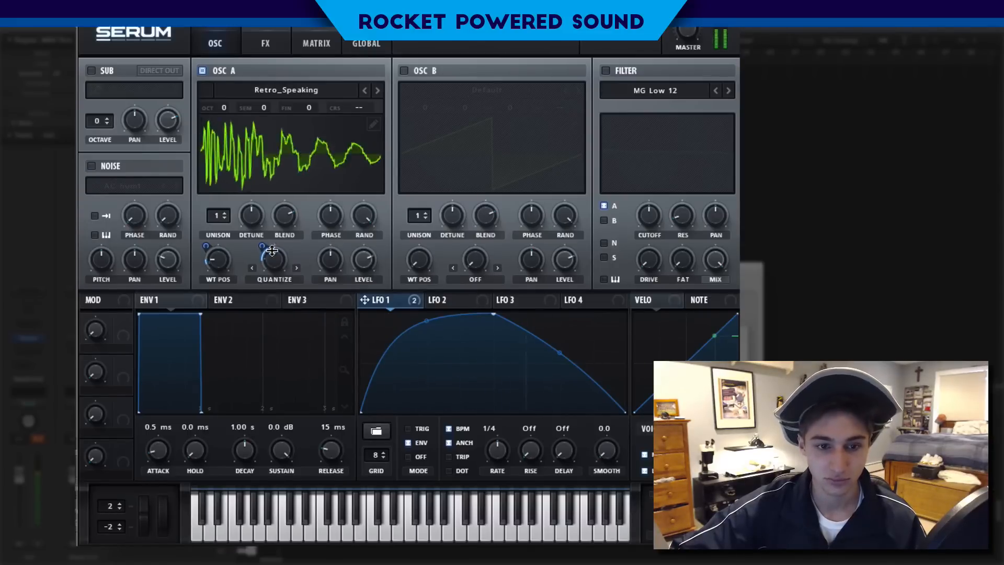
{"action": "left_click", "coordinate": [276, 277]}
{"action": "left_click", "coordinate": [283, 286]}
{"action": "left_click", "coordinate": [284, 277]}
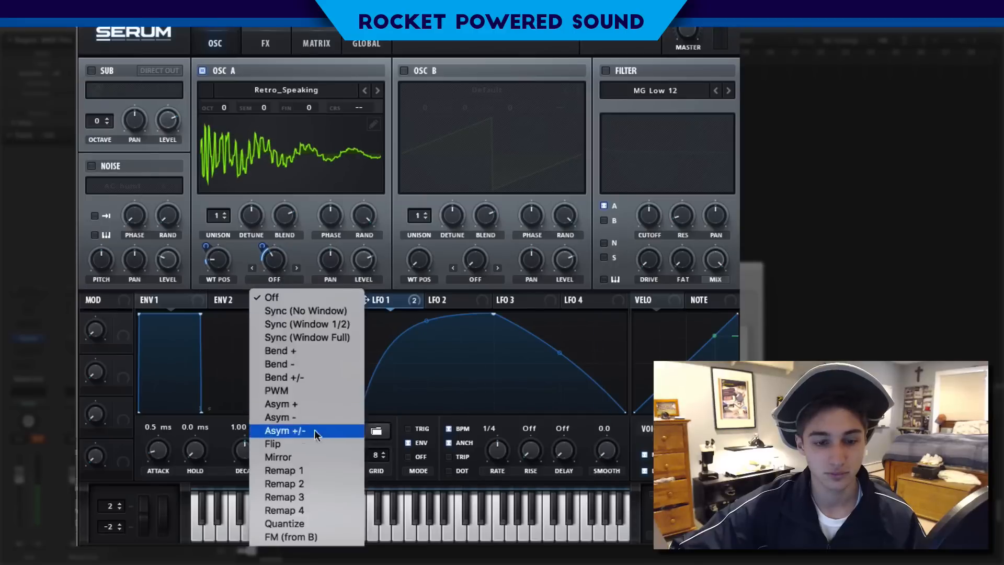
{"action": "left_click", "coordinate": [302, 522]}
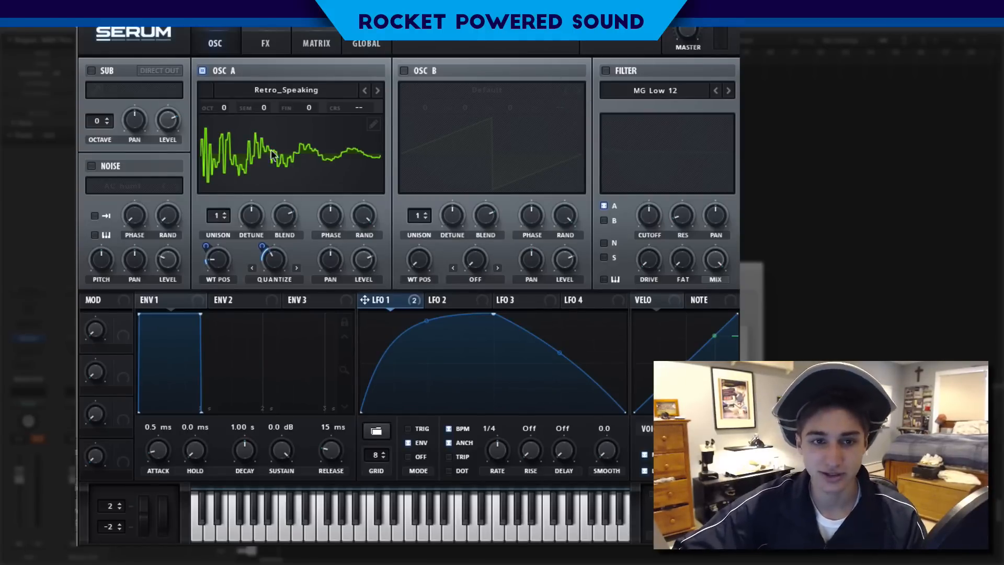
- Enable the filter with the High 24 type and lower its cutoff to the minimum
{"action": "left_click", "coordinate": [606, 71]}
{"action": "left_click", "coordinate": [640, 91]}
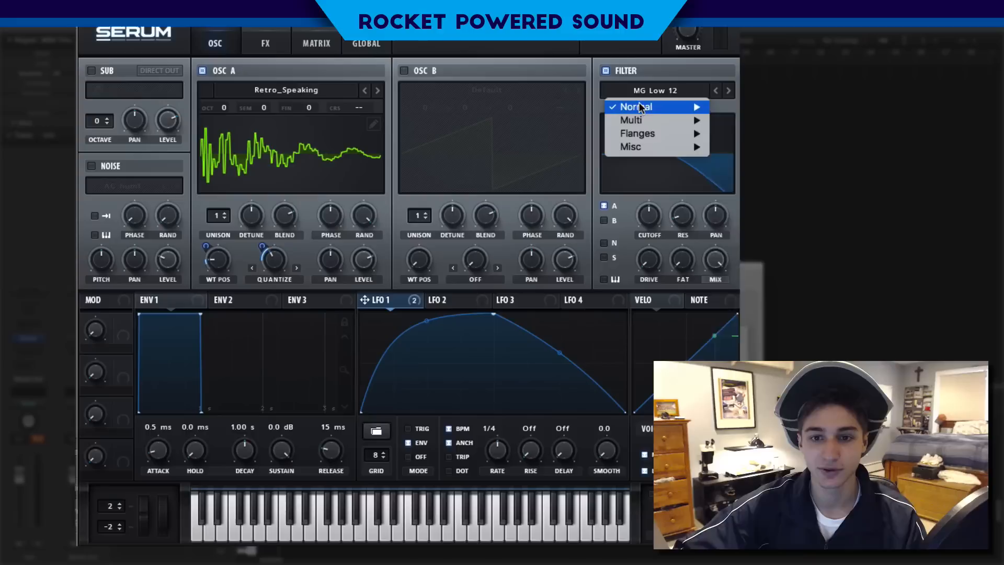
{"action": "mouse_move", "coordinate": [641, 107]}
{"action": "left_click", "coordinate": [771, 257]}
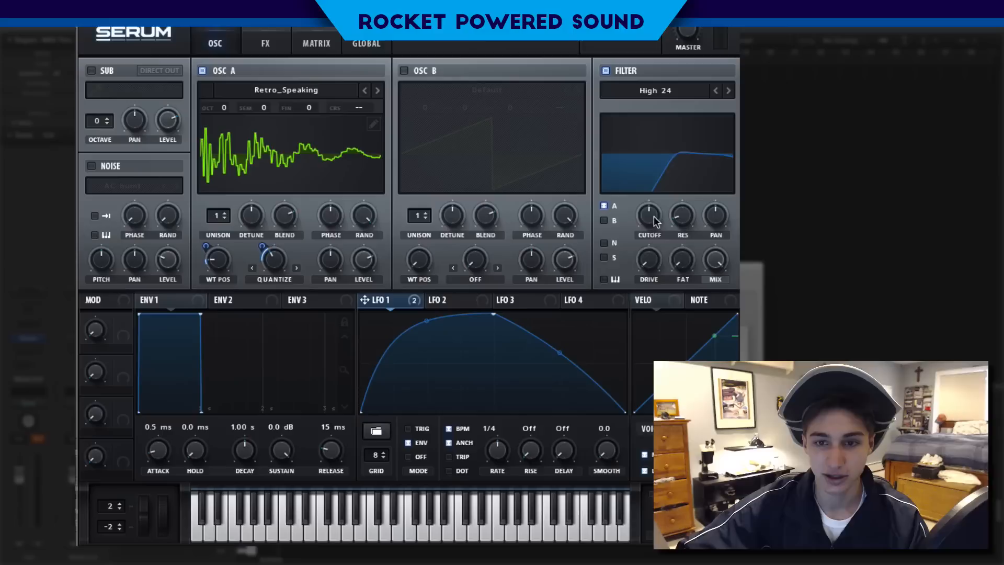
{"action": "left_click_drag", "start_coordinate": [653, 217], "coordinate": [620, 346]}
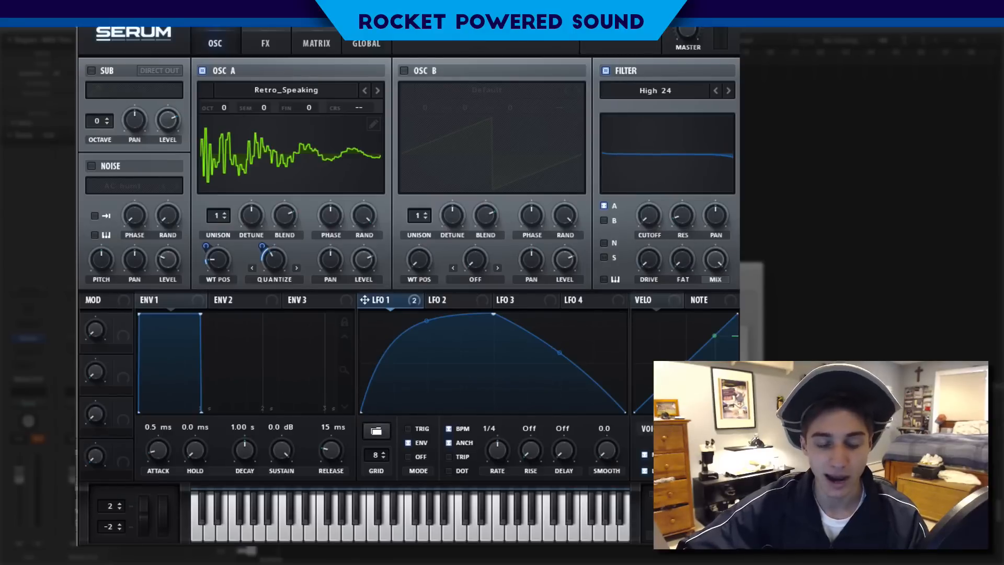
- Assign LFO 1 to the filter cutoff with increased modulation depth and raise the resonance
{"action": "left_click_drag", "start_coordinate": [365, 300], "coordinate": [610, 211]}
{"action": "left_click_drag", "start_coordinate": [677, 185], "coordinate": [698, 152]}
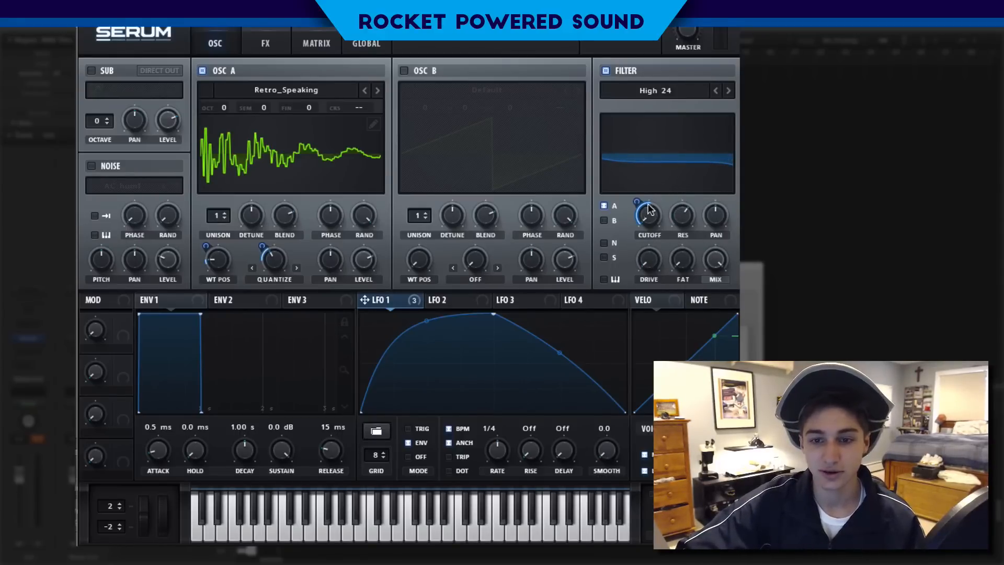
{"action": "left_click_drag", "start_coordinate": [637, 198], "coordinate": [627, 186]}
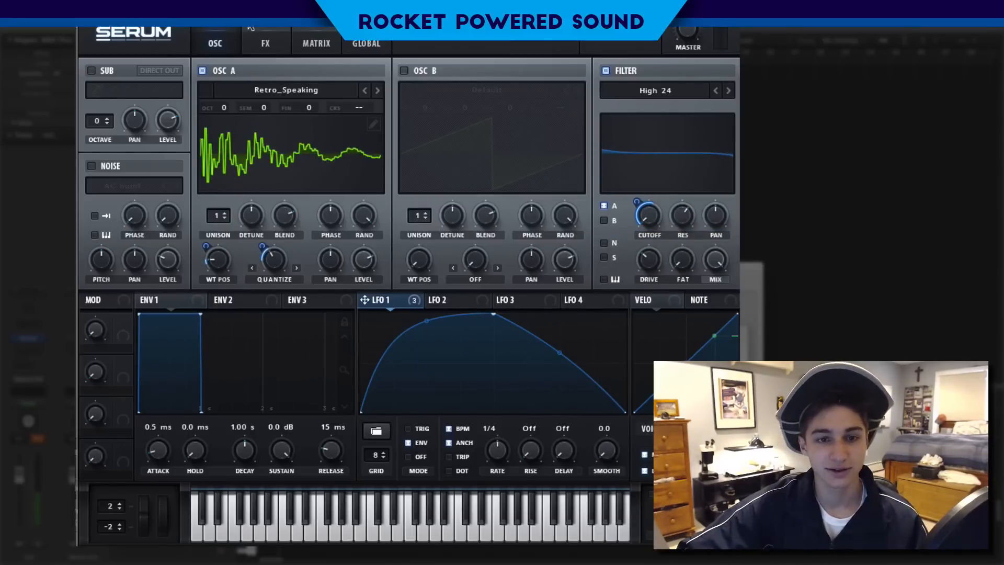
- Add a Tube distortion at the start of the effects chain and turn its drive up to near maximum
{"action": "left_click", "coordinate": [267, 44]}
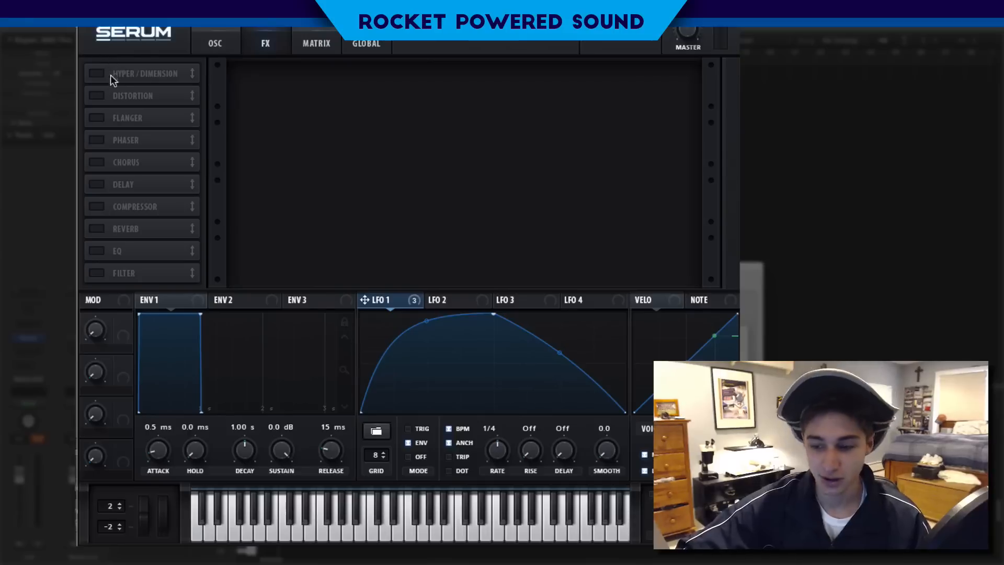
{"action": "left_click", "coordinate": [97, 95]}
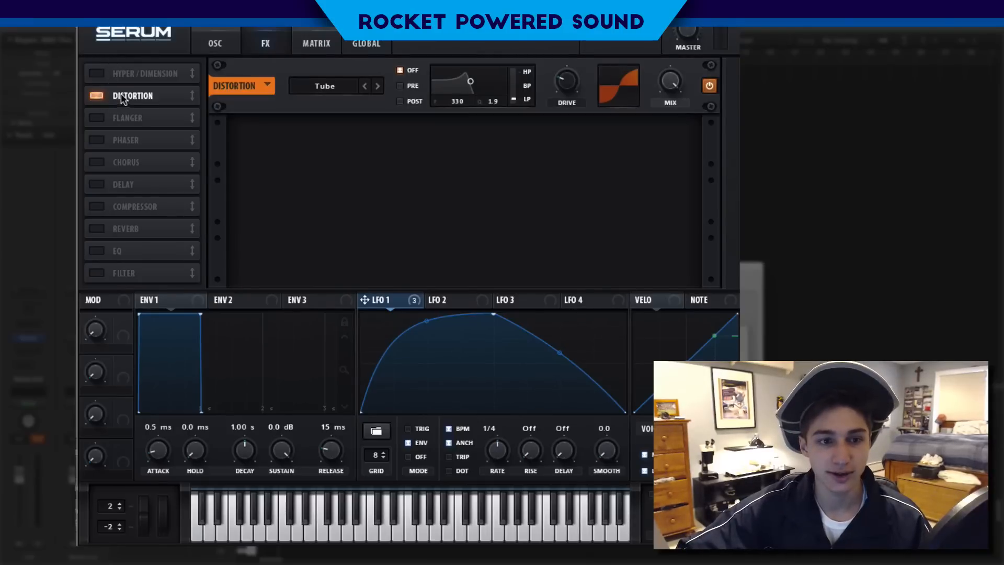
{"action": "left_click_drag", "start_coordinate": [121, 93], "coordinate": [122, 68]}
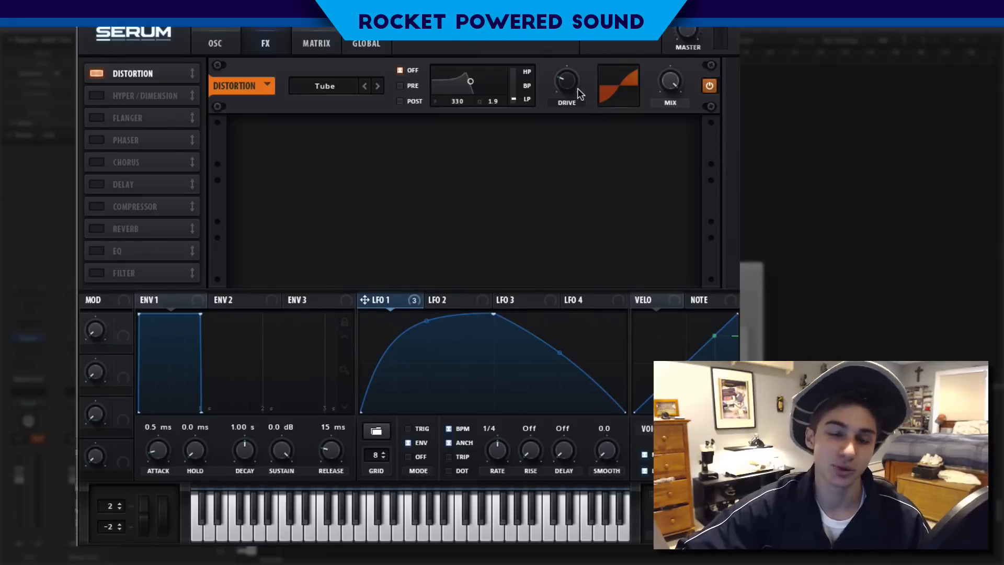
{"action": "mouse_move", "coordinate": [579, 93]}
{"action": "left_mouse_down"}
{"action": "mouse_move", "coordinate": [575, 63]}
{"action": "mouse_move", "coordinate": [569, 80]}
{"action": "left_mouse_up"}
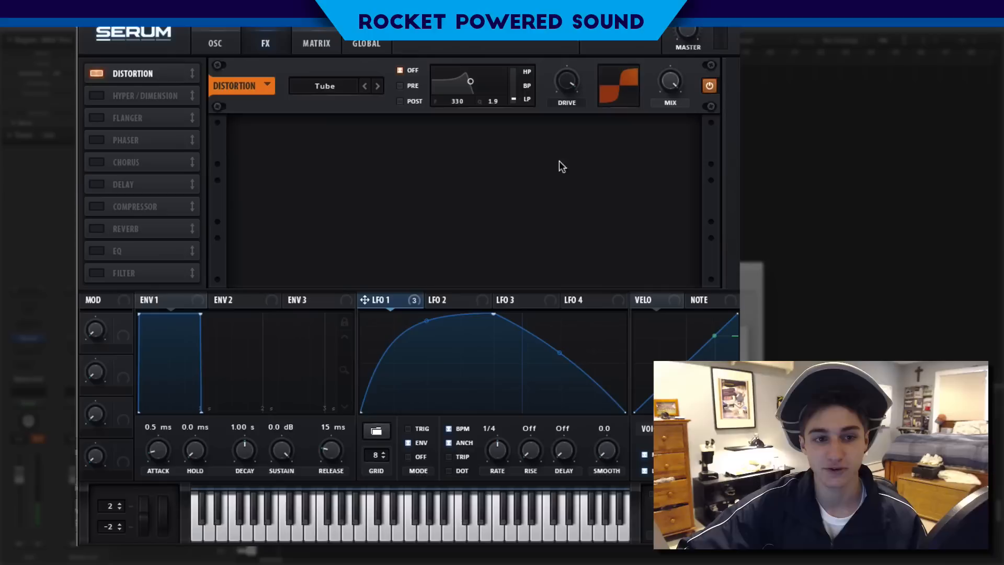
- Enable the Hyper/Dimension effect with a low Hyper mix, a Dimension size of 1%, and a raised Dimension mix
{"action": "left_click", "coordinate": [97, 96]}
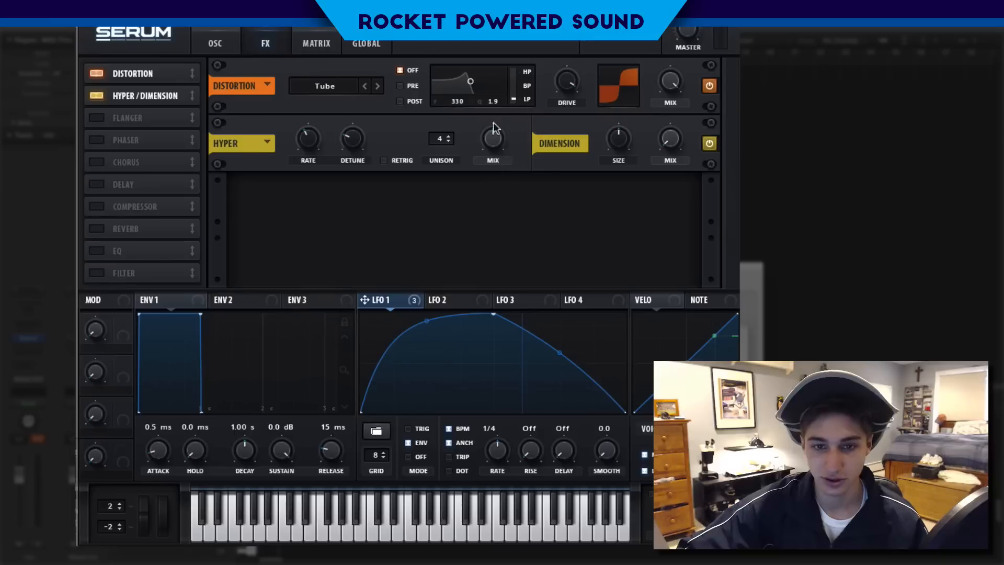
{"action": "left_click_drag", "start_coordinate": [493, 123], "coordinate": [460, 168]}
{"action": "left_click_drag", "start_coordinate": [618, 138], "coordinate": [602, 155]}
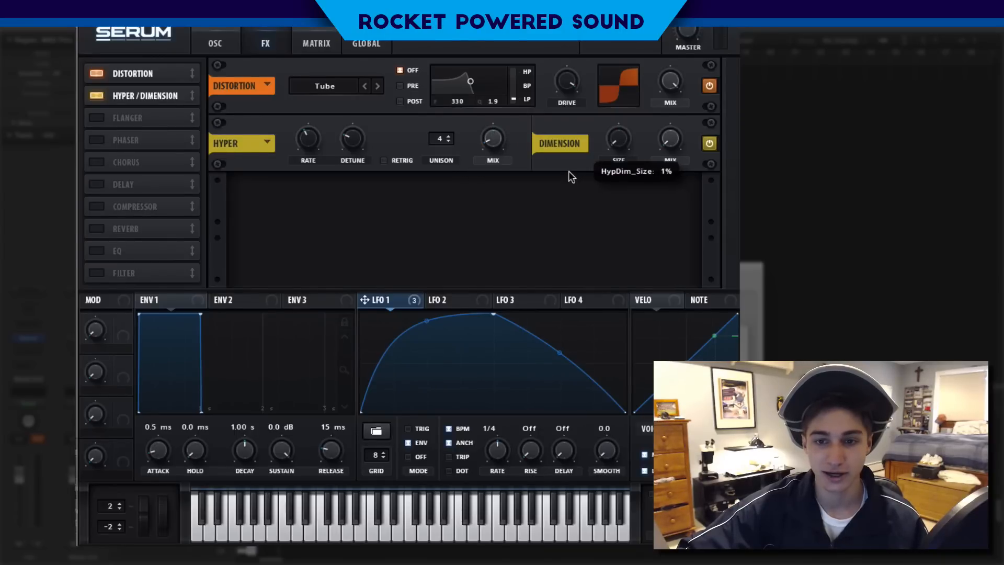
{"action": "left_click_drag", "start_coordinate": [670, 139], "coordinate": [644, 97]}
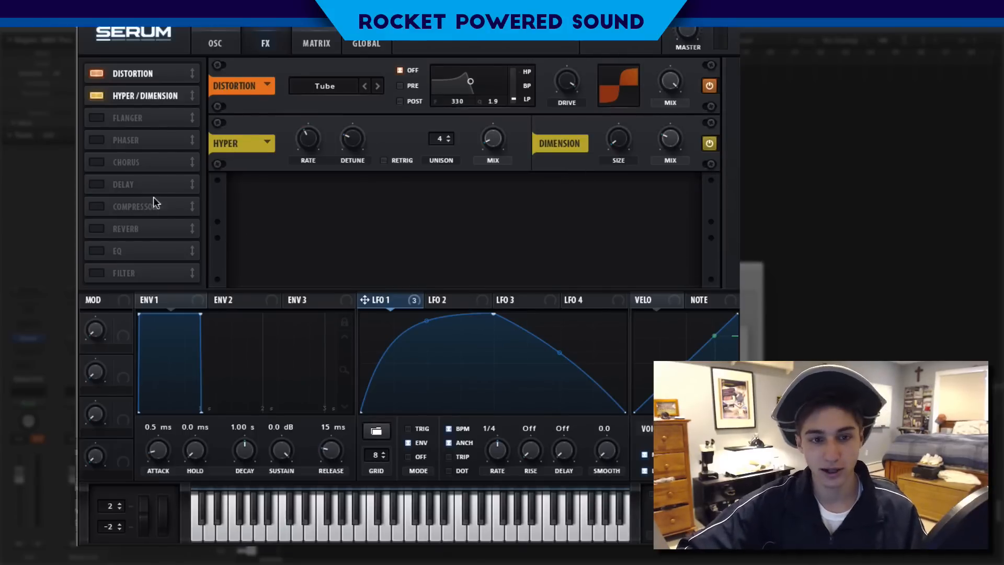
- Enable the Compressor effect and switch it to multiband mode
{"action": "left_click", "coordinate": [107, 202]}
{"action": "left_click", "coordinate": [529, 217]}
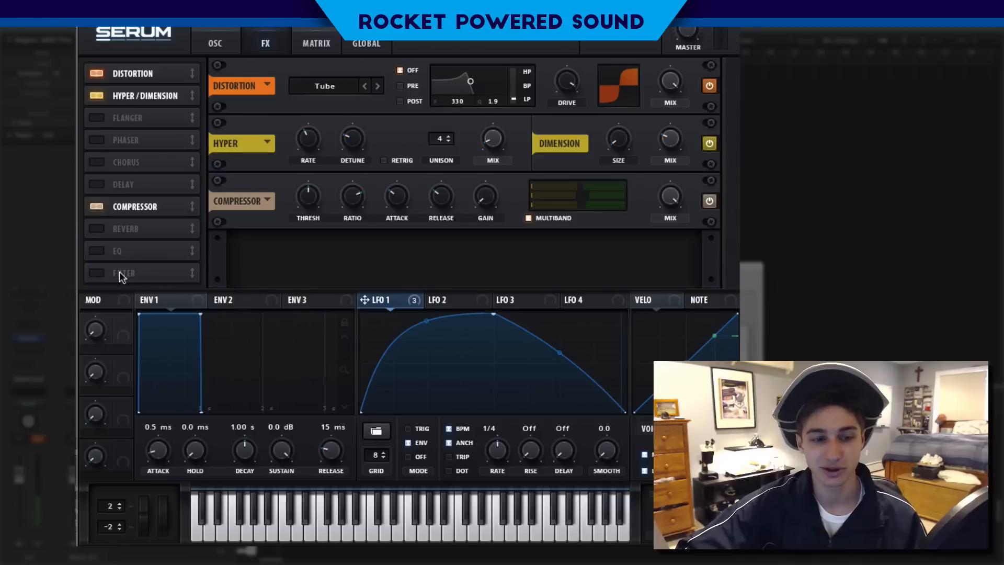
- Enable the EQ effect, set both bands to the Peak type and raise the gain of each band
{"action": "left_click", "coordinate": [96, 250]}
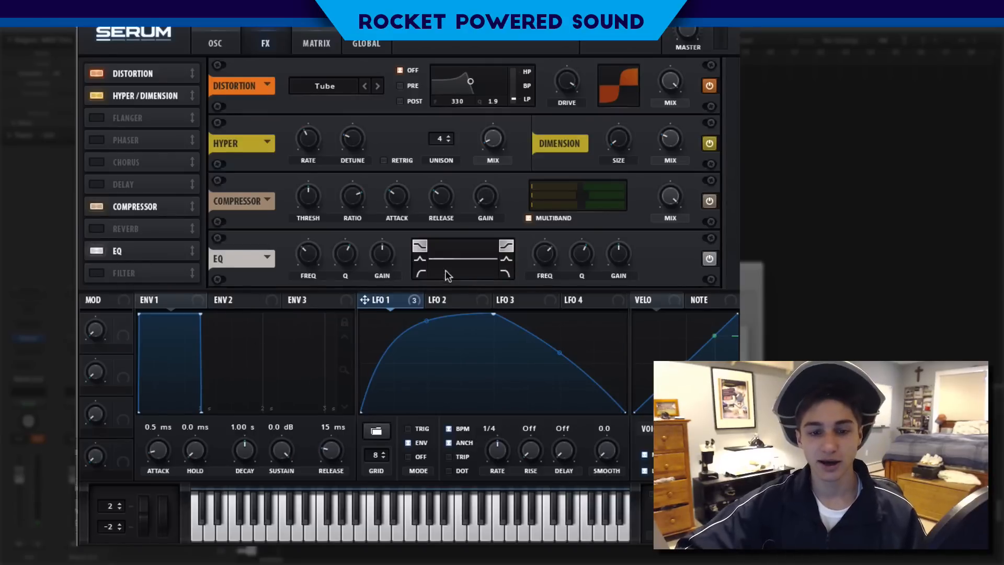
{"action": "left_click", "coordinate": [420, 259]}
{"action": "left_click", "coordinate": [507, 259]}
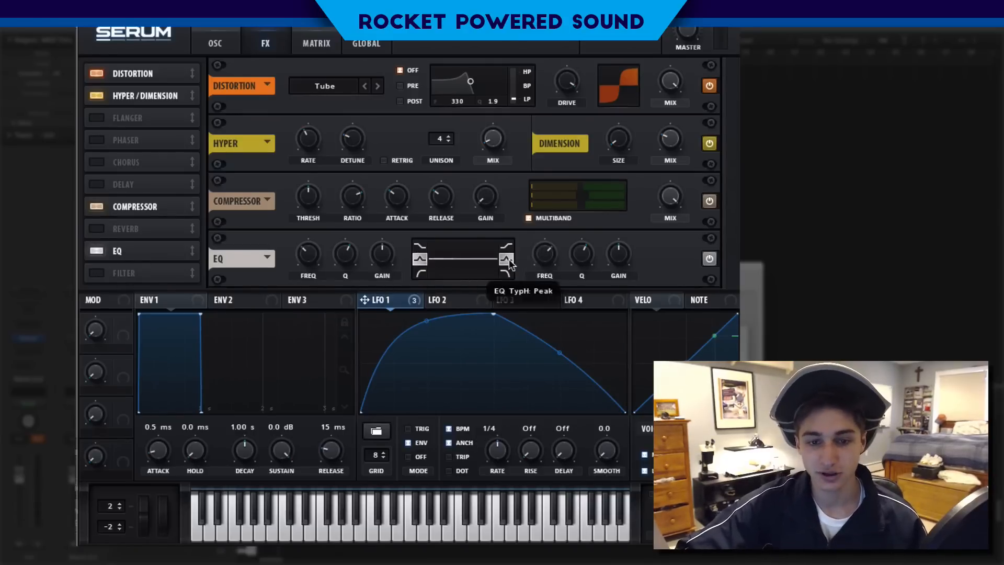
{"action": "left_click_drag", "start_coordinate": [380, 258], "coordinate": [391, 234]}
{"action": "left_click_drag", "start_coordinate": [618, 259], "coordinate": [634, 237]}
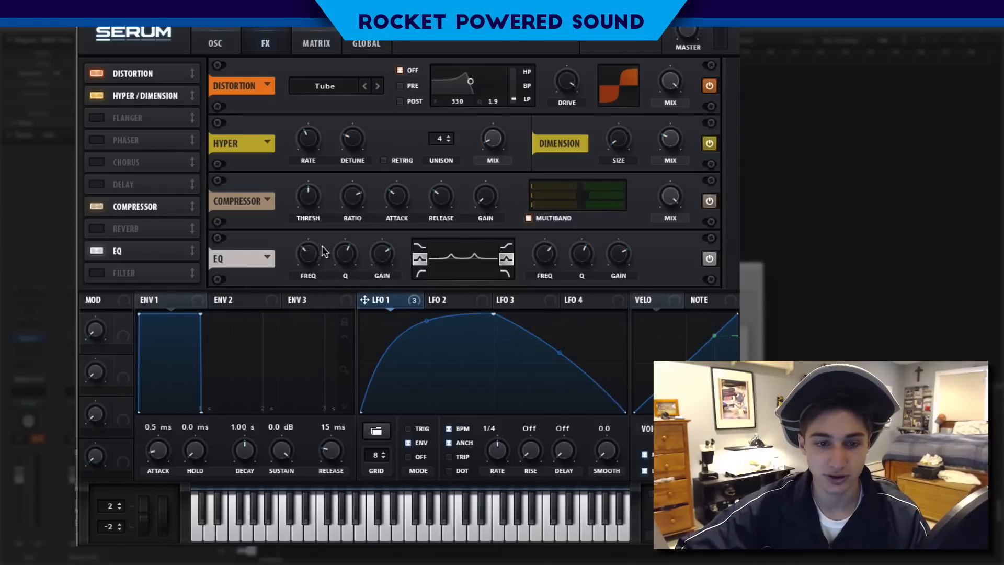
- Lower the EQ's low-band frequency to about 63 Hz and assign LFO 1 to the frequencies of both bands
{"action": "mouse_move", "coordinate": [309, 250]}
{"action": "left_click_drag", "start_coordinate": [309, 253], "coordinate": [294, 271]}
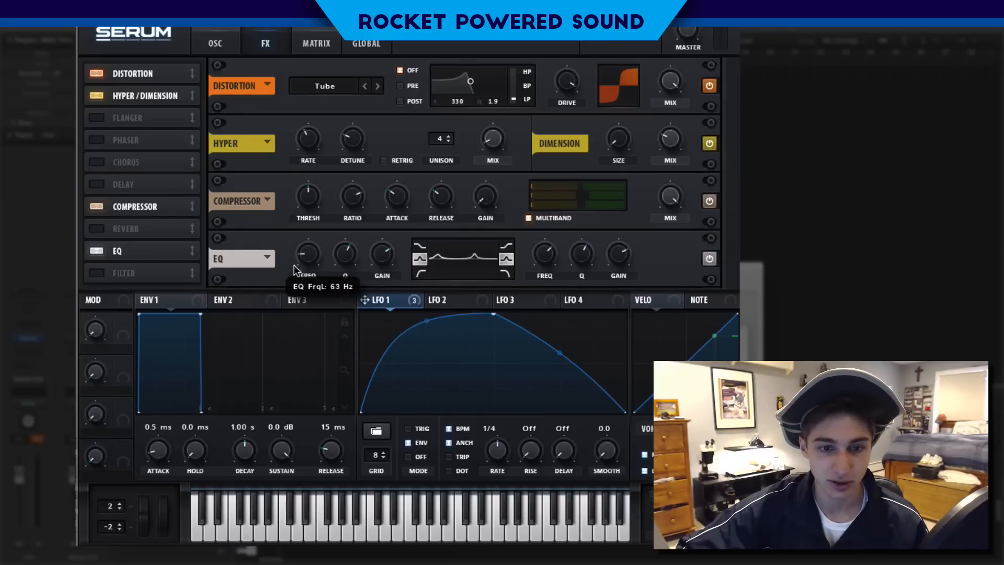
{"action": "left_click_drag", "start_coordinate": [384, 301], "coordinate": [264, 258]}
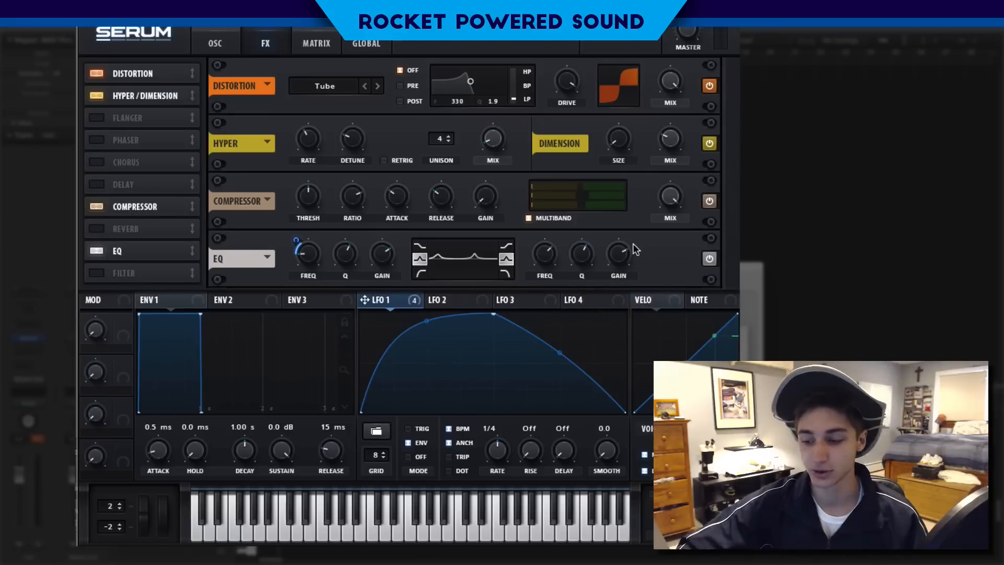
{"action": "left_click_drag", "start_coordinate": [532, 252], "coordinate": [534, 249]}
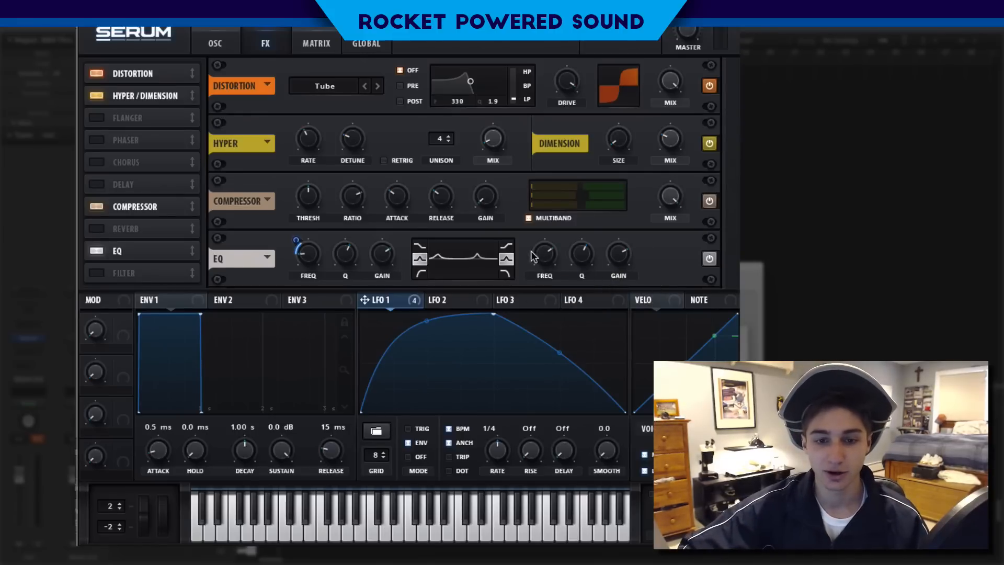
{"action": "left_click_drag", "start_coordinate": [365, 299], "coordinate": [533, 237]}
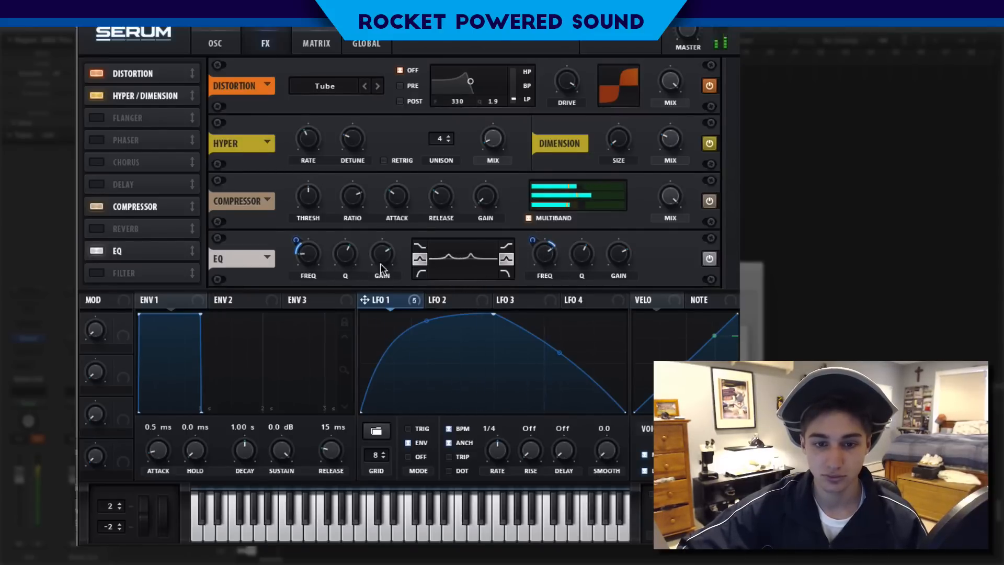
{"action": "mouse_move", "coordinate": [391, 249]}
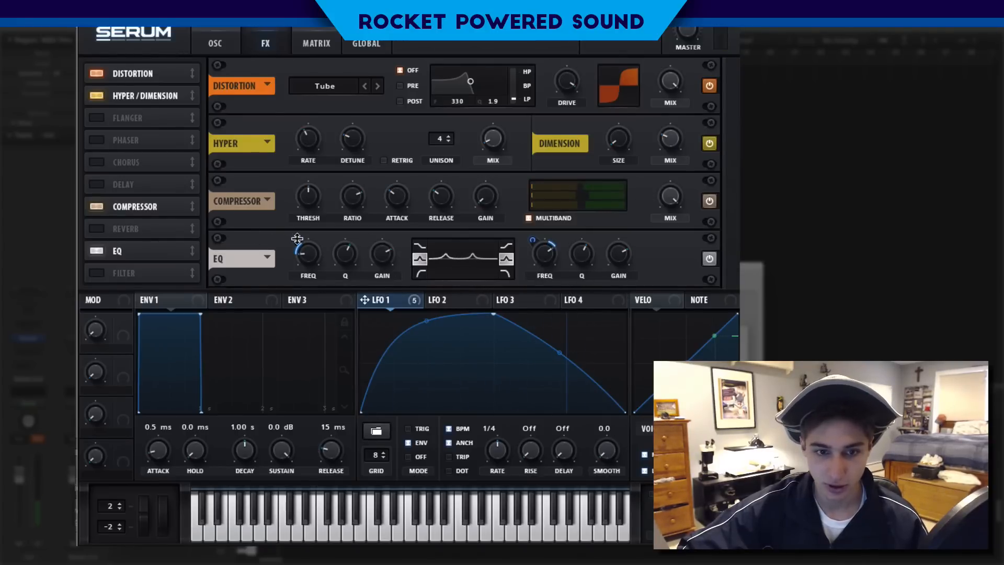
{"action": "mouse_move", "coordinate": [325, 242]}
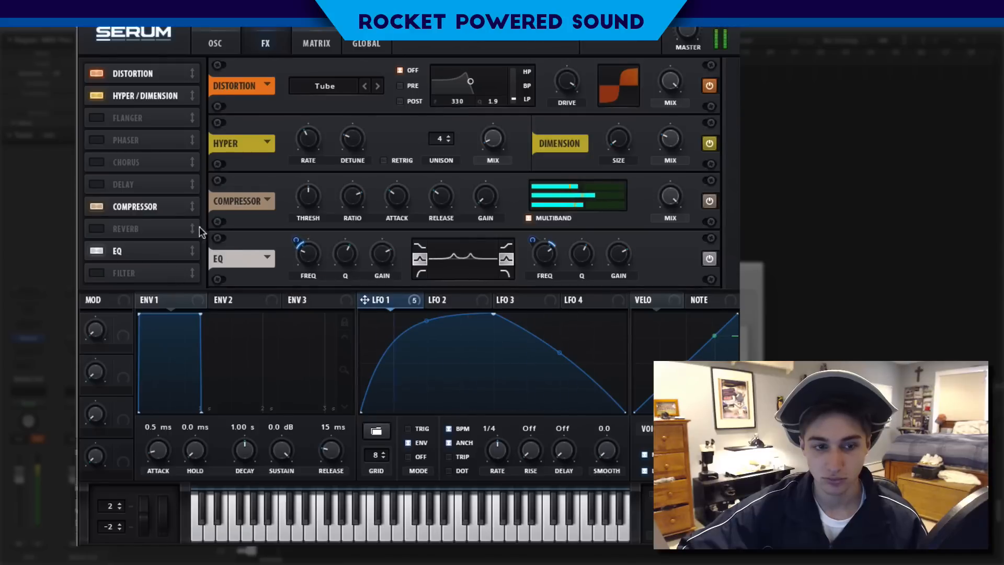
- Enable the Filter effect at the end of the chain and set its type to the Phs 48+ phaser
{"action": "left_click", "coordinate": [101, 272]}
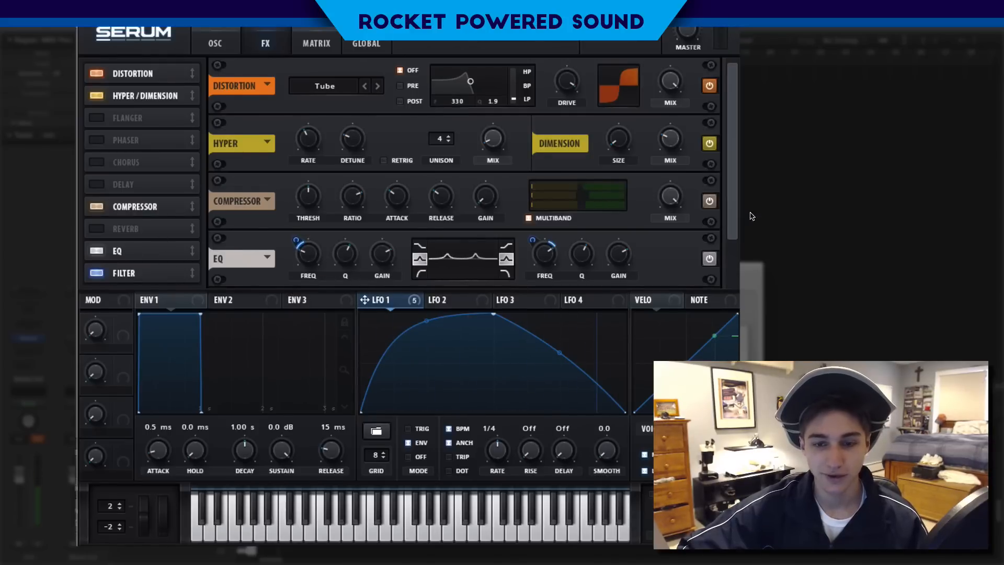
{"action": "left_click_drag", "start_coordinate": [733, 155], "coordinate": [733, 197]}
{"action": "left_click", "coordinate": [361, 260]}
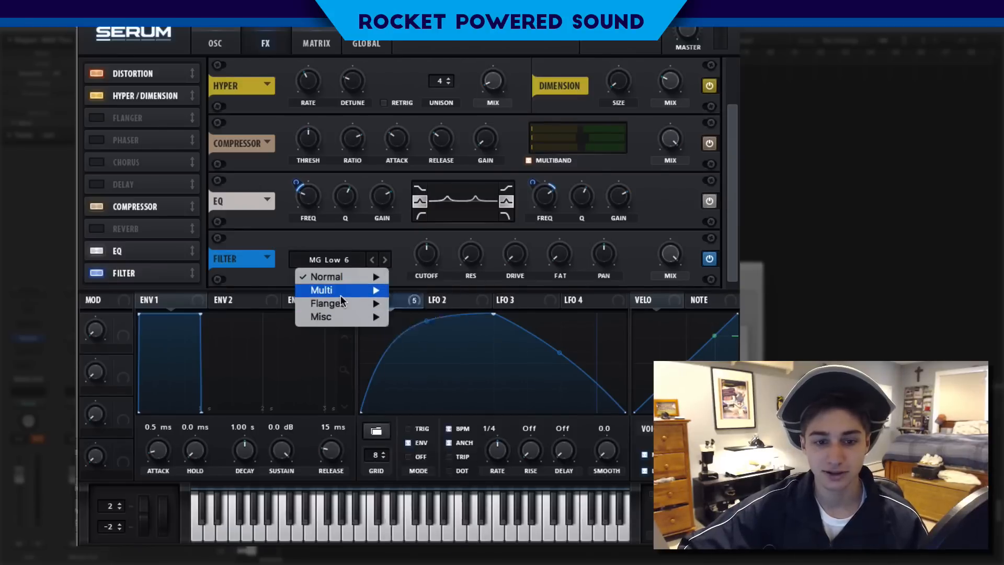
{"action": "mouse_move", "coordinate": [341, 293]}
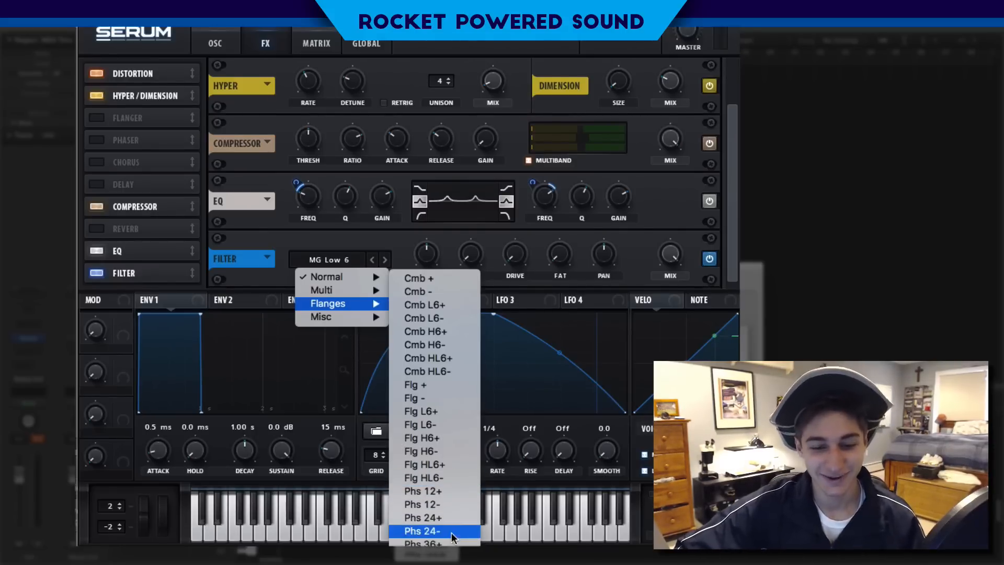
{"action": "left_click", "coordinate": [444, 511]}
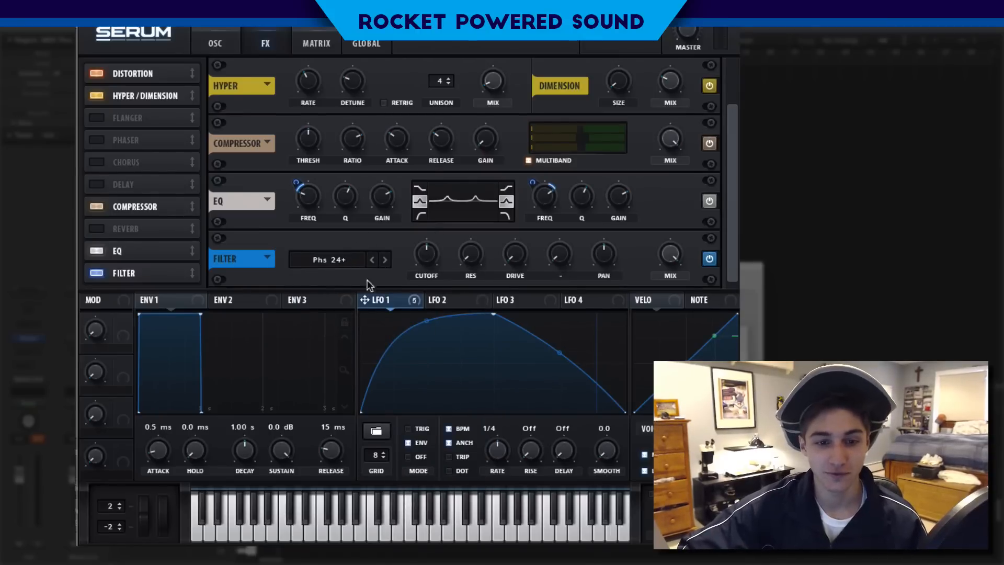
{"action": "left_click", "coordinate": [349, 256]}
{"action": "left_click", "coordinate": [452, 290]}
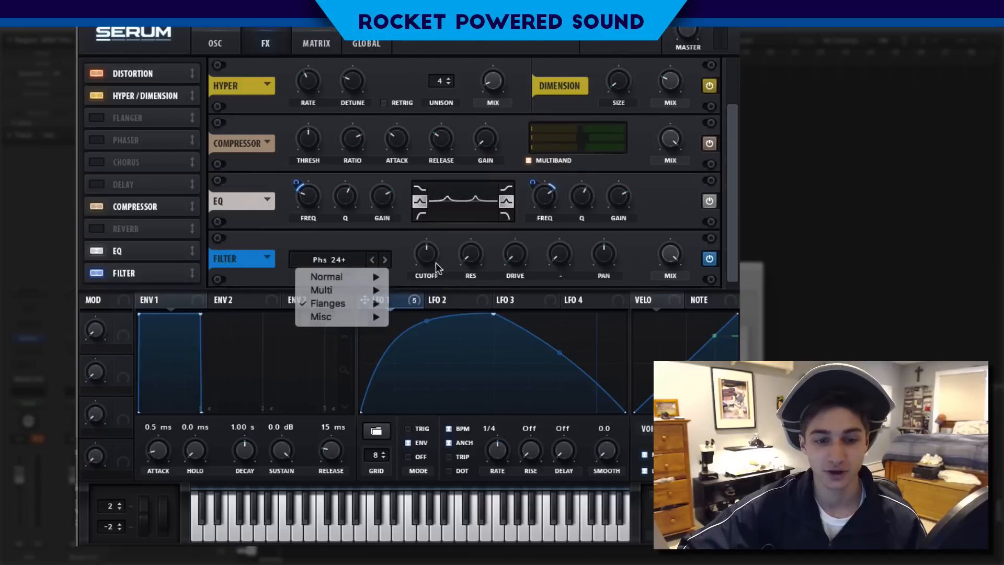
{"action": "left_click", "coordinate": [385, 259]}
{"action": "left_click", "coordinate": [385, 259]}
{"action": "left_click", "coordinate": [385, 259]}
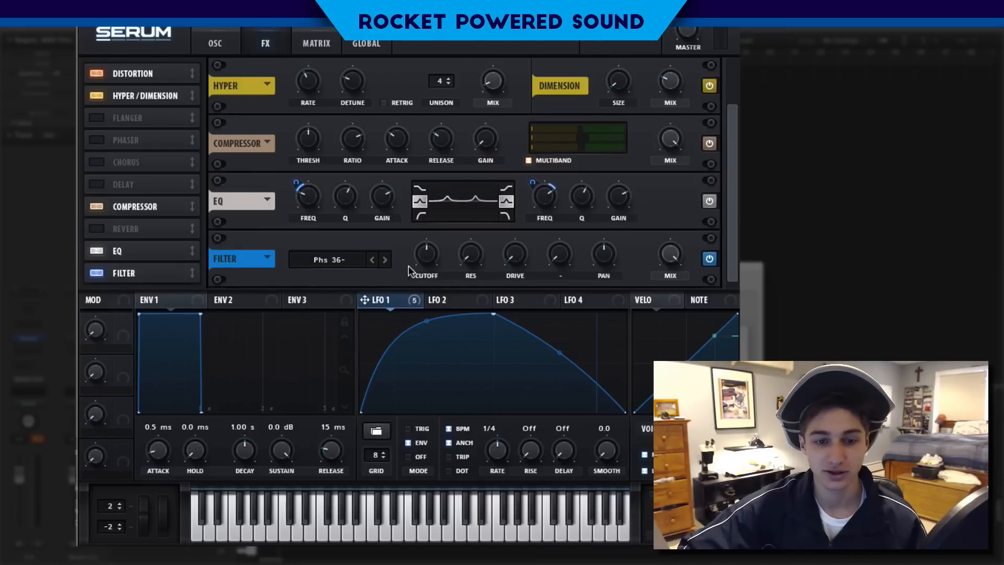
{"action": "left_click", "coordinate": [386, 260]}
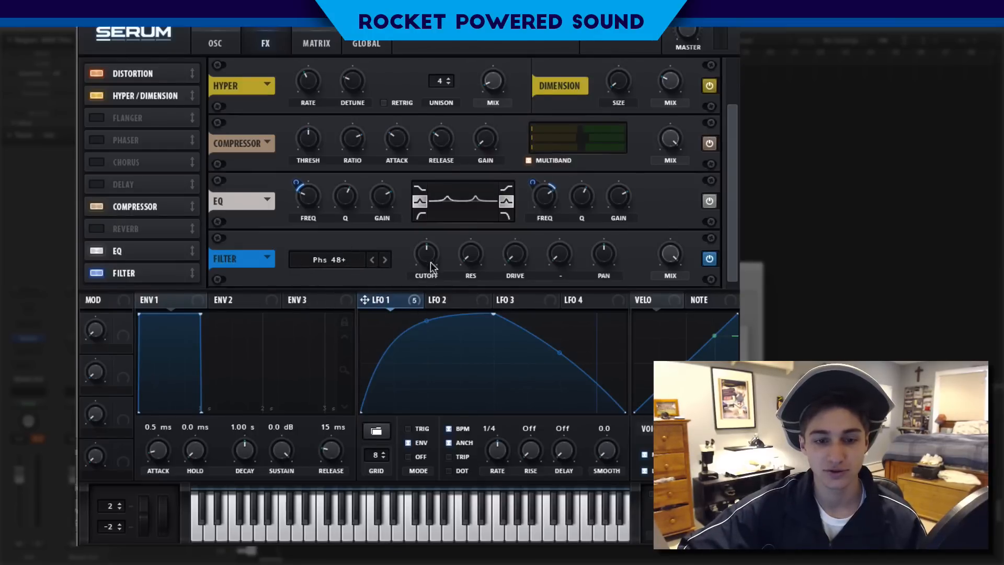
- Lower the Filter effect's cutoff and assign LFO 1 to modulate it
{"action": "left_click_drag", "start_coordinate": [430, 252], "coordinate": [431, 261]}
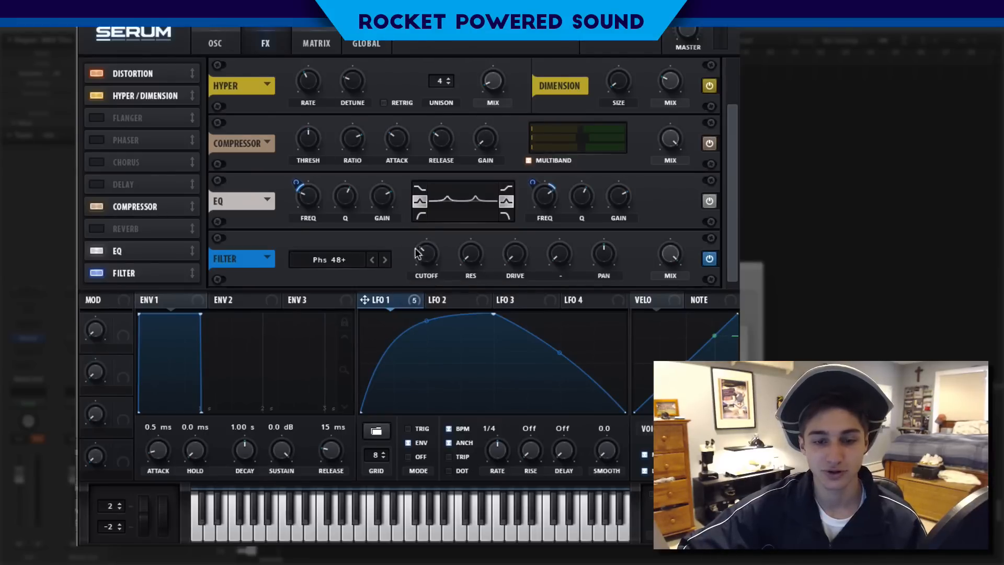
{"action": "left_click_drag", "start_coordinate": [417, 299], "coordinate": [388, 248]}
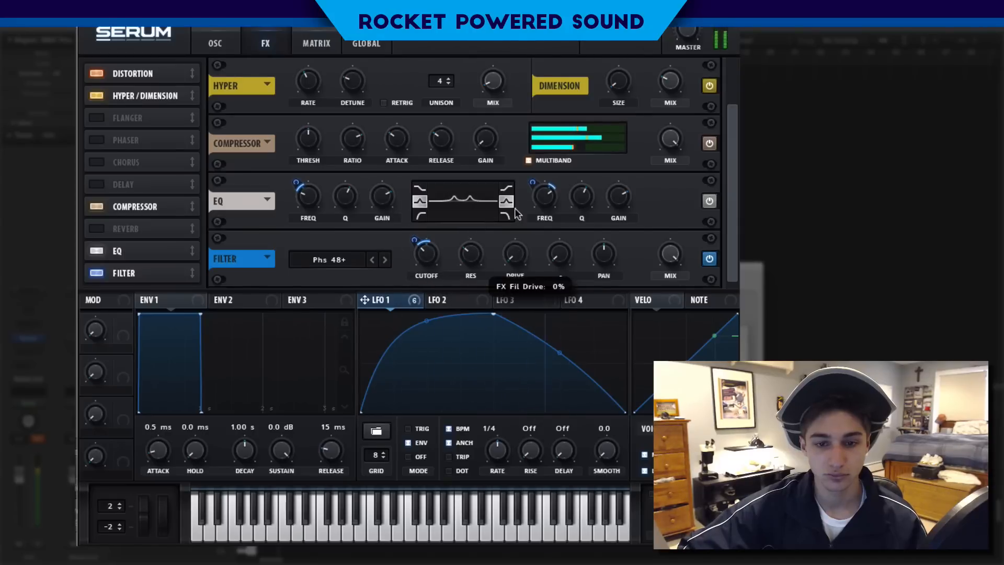
- Toggle the Filter effect off and on to compare the sound with and without it
{"action": "left_click", "coordinate": [98, 274]}
{"action": "left_click", "coordinate": [98, 274]}
{"action": "left_click", "coordinate": [99, 274]}
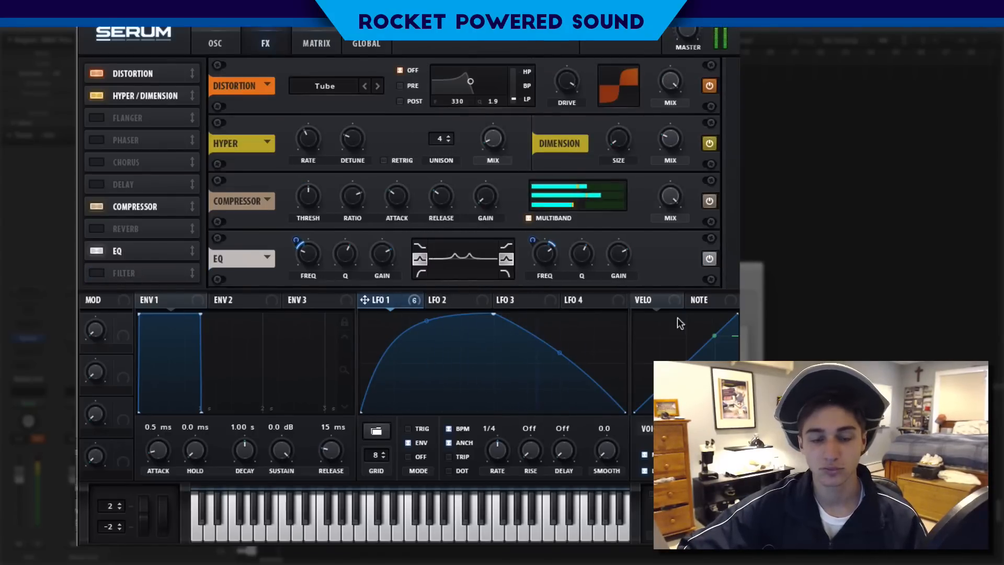
{"action": "left_click", "coordinate": [215, 42]}
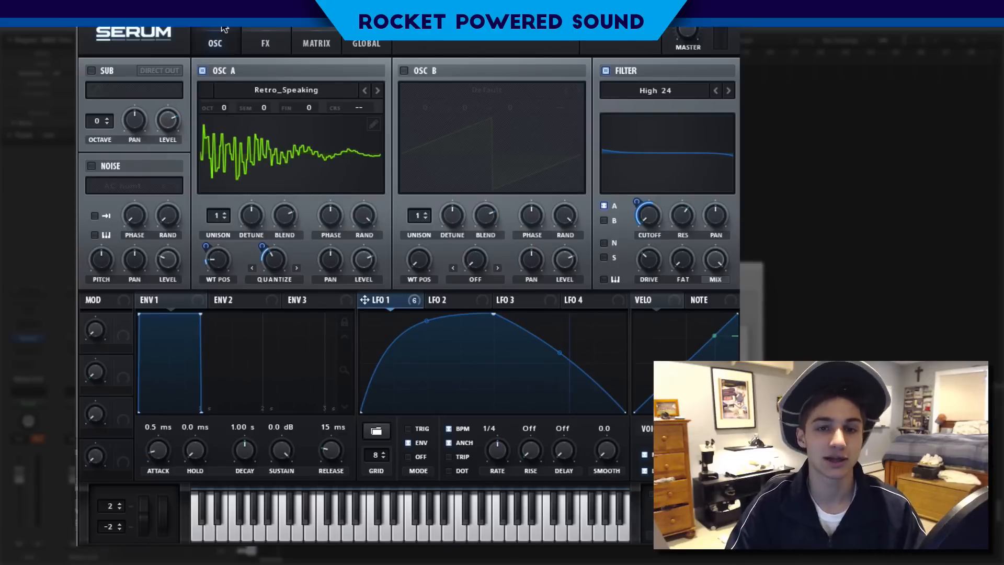
{"action": "left_click", "coordinate": [264, 90]}
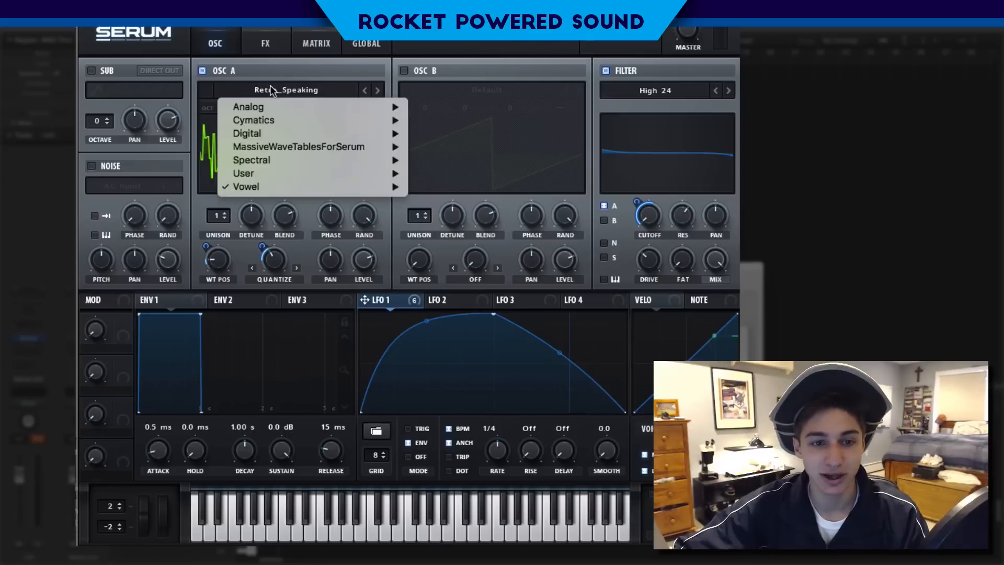
{"action": "left_click", "coordinate": [262, 94]}
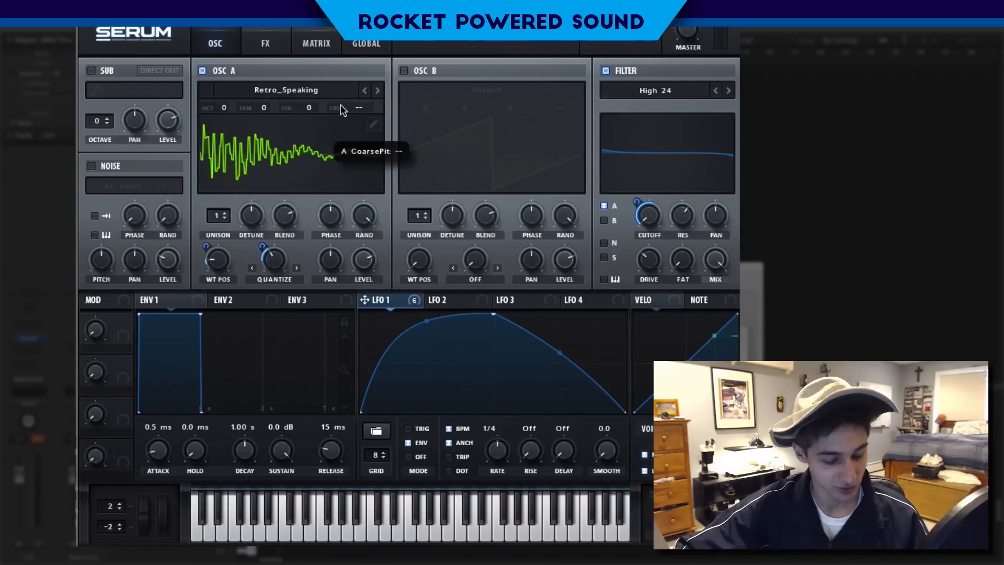
{"action": "left_click_drag", "start_coordinate": [340, 105], "coordinate": [386, 123]}
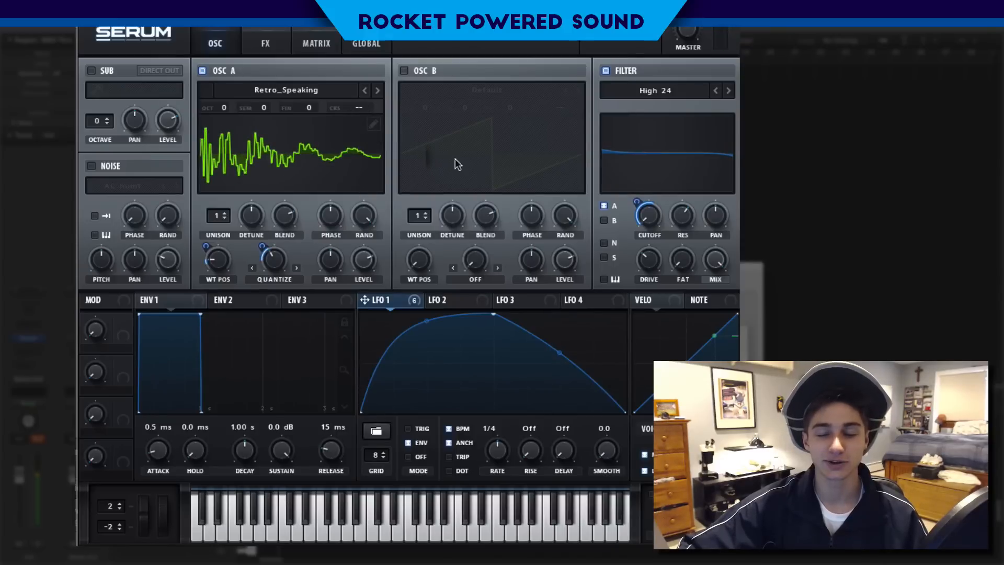